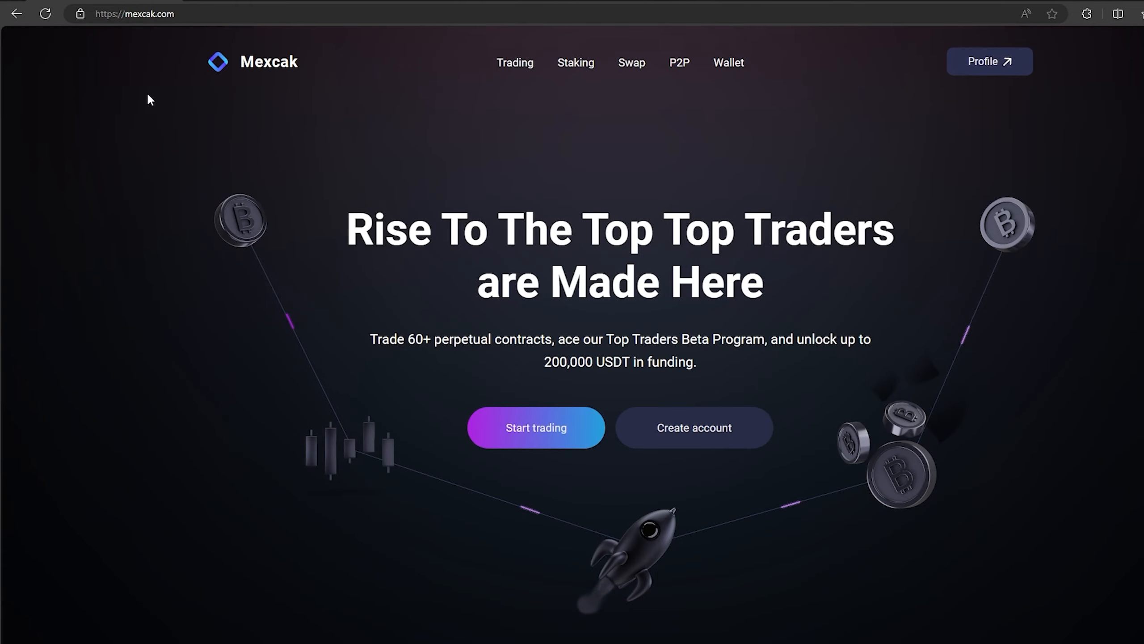
scroll(211, 128, down, 5)
scroll(188, 222, down, 5)
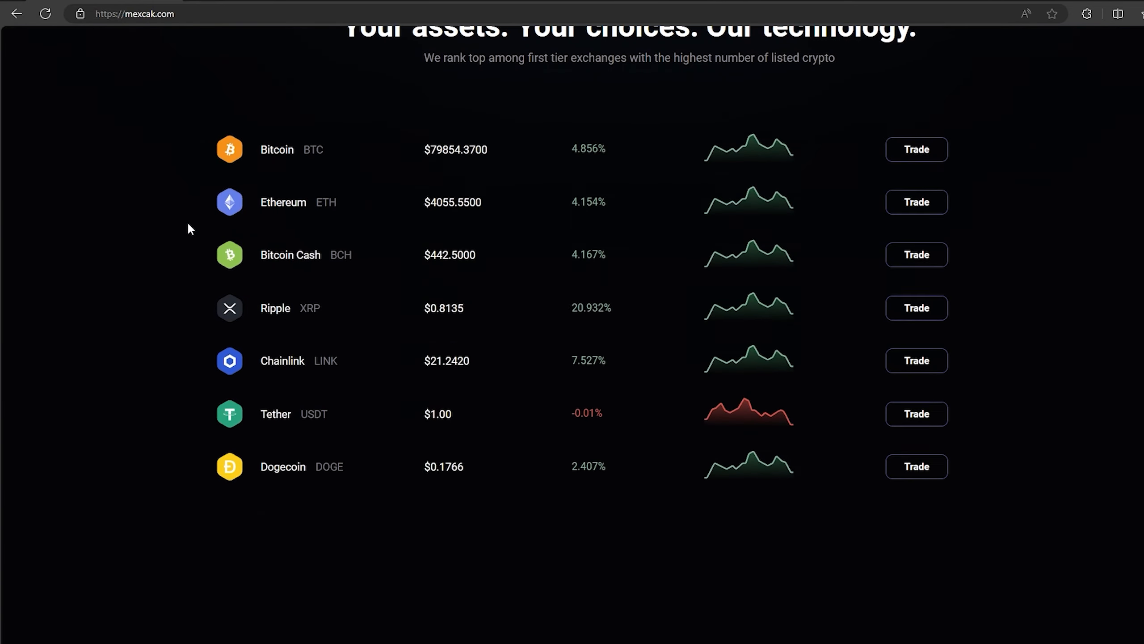
scroll(173, 222, down, 5)
scroll(170, 227, down, 5)
scroll(170, 226, down, 8)
scroll(171, 219, down, 5)
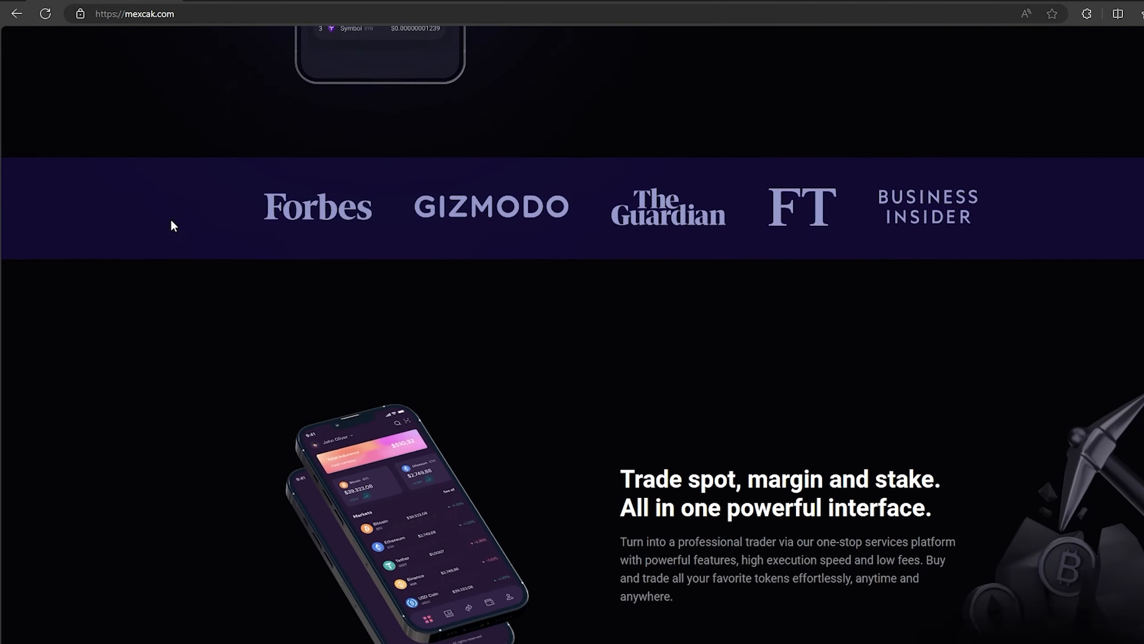
scroll(170, 218, up, 3)
scroll(247, 240, up, 8)
scroll(182, 236, up, 8)
scroll(183, 219, up, 8)
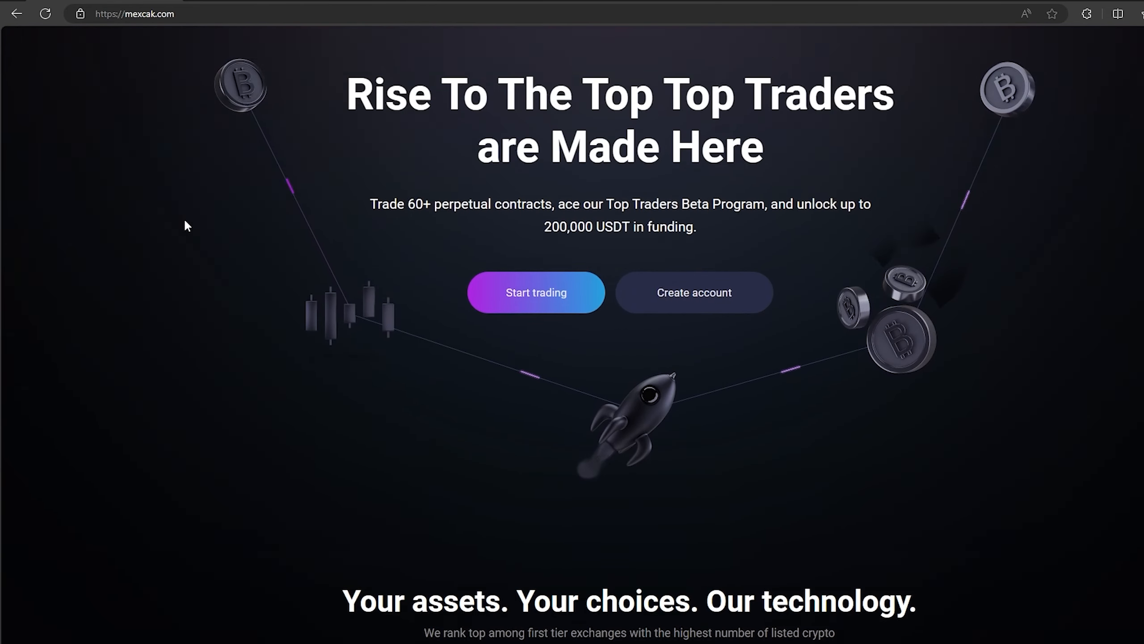
scroll(185, 219, up, 3)
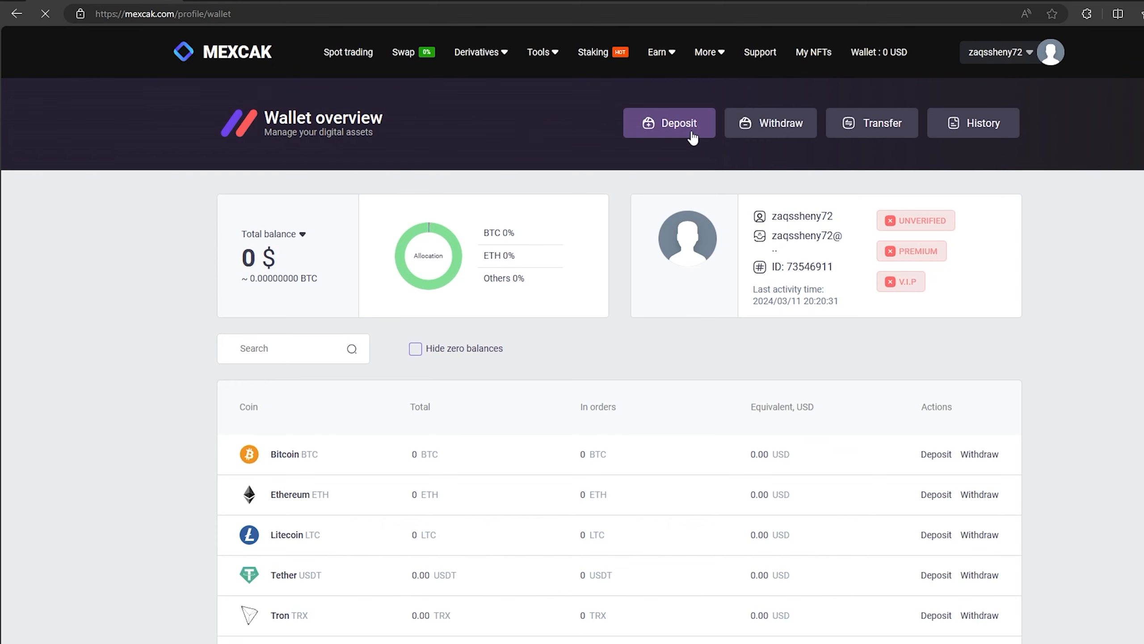
- Reveal and copy Mexcak's Ripple XRP deposit address from the Deposit page
click(692, 136)
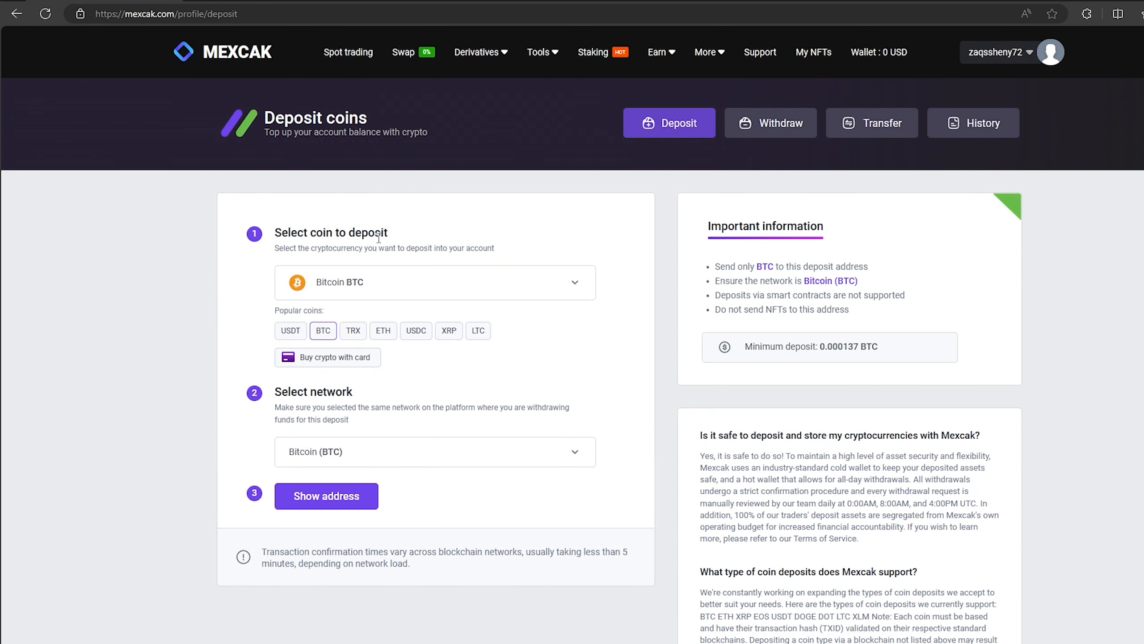
click(348, 284)
scroll(393, 351, down, 5)
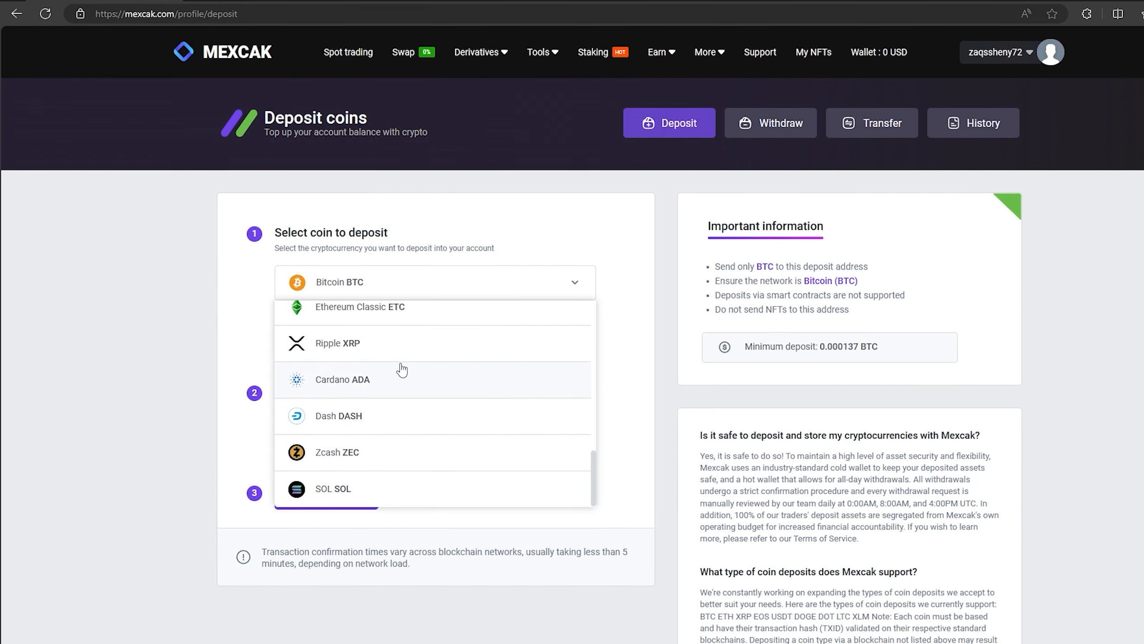
click(393, 352)
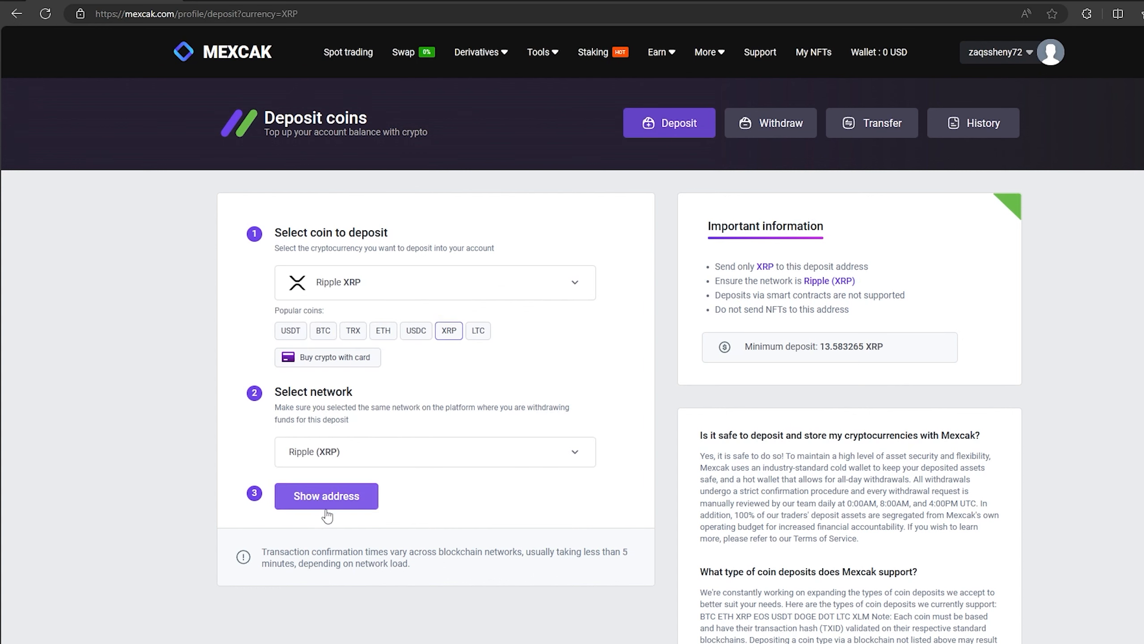
click(349, 497)
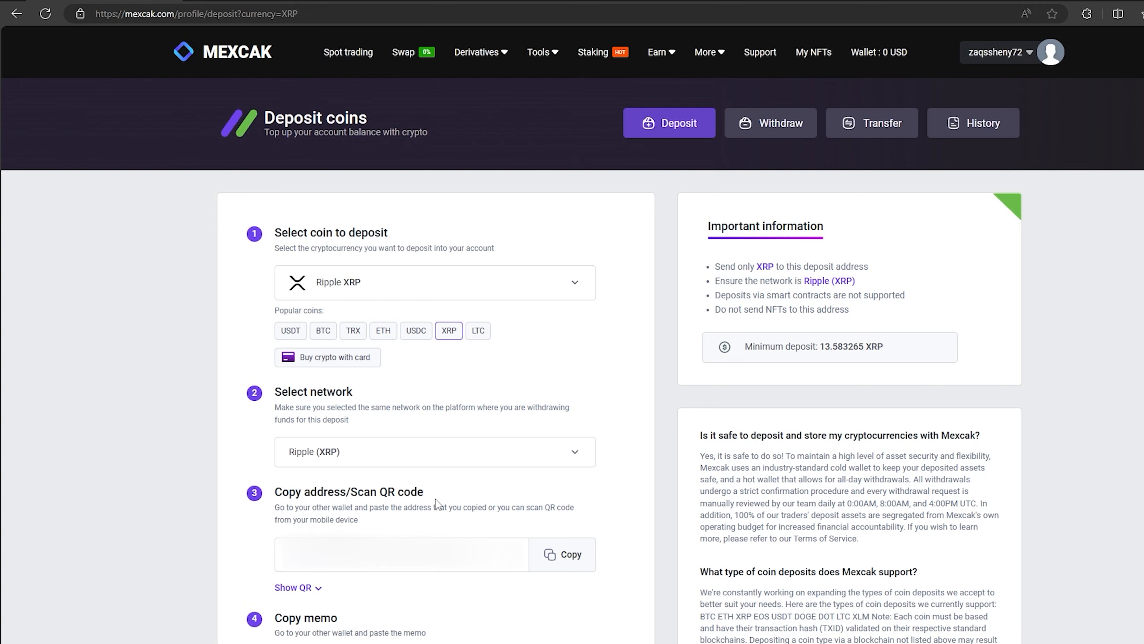
click(563, 554)
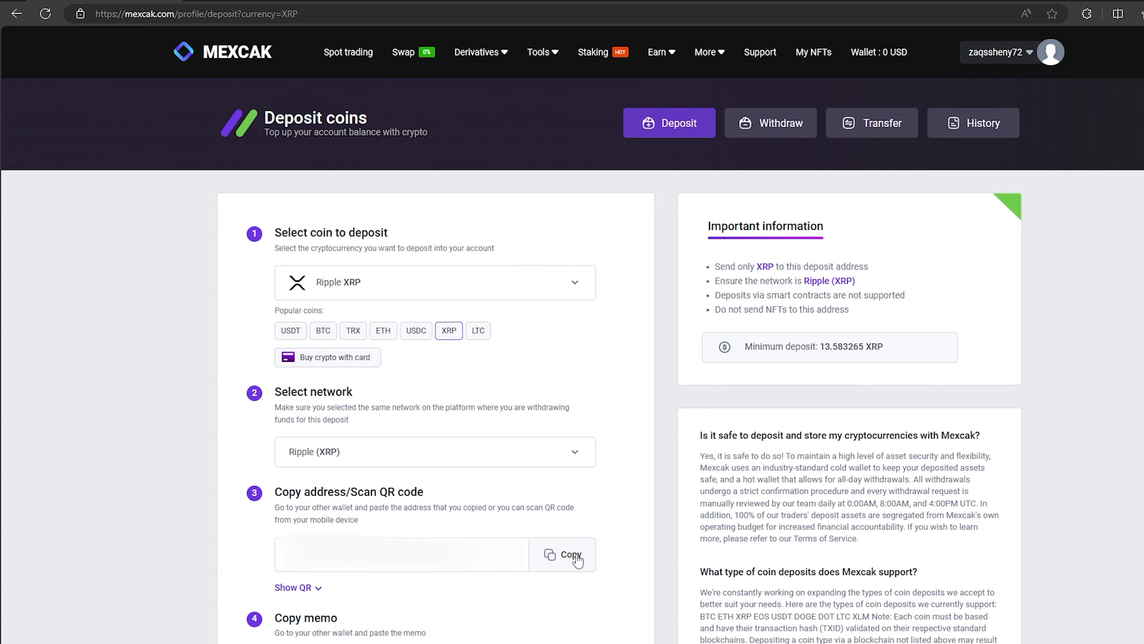
- Put the copied address into Binance's XRP withdrawal destination field
click(431, 9)
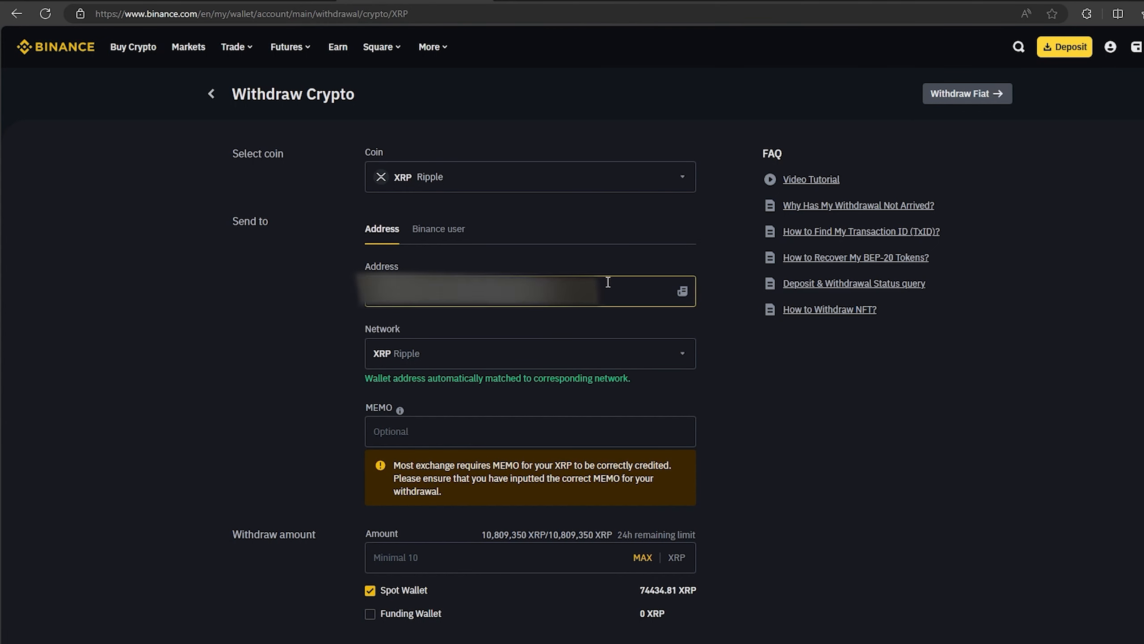
click(576, 334)
click(572, 303)
key(ctrl+Tab)
- Enter 1000 USDT in Google's converter and select the resulting 1355.03 XRP
click(422, 456)
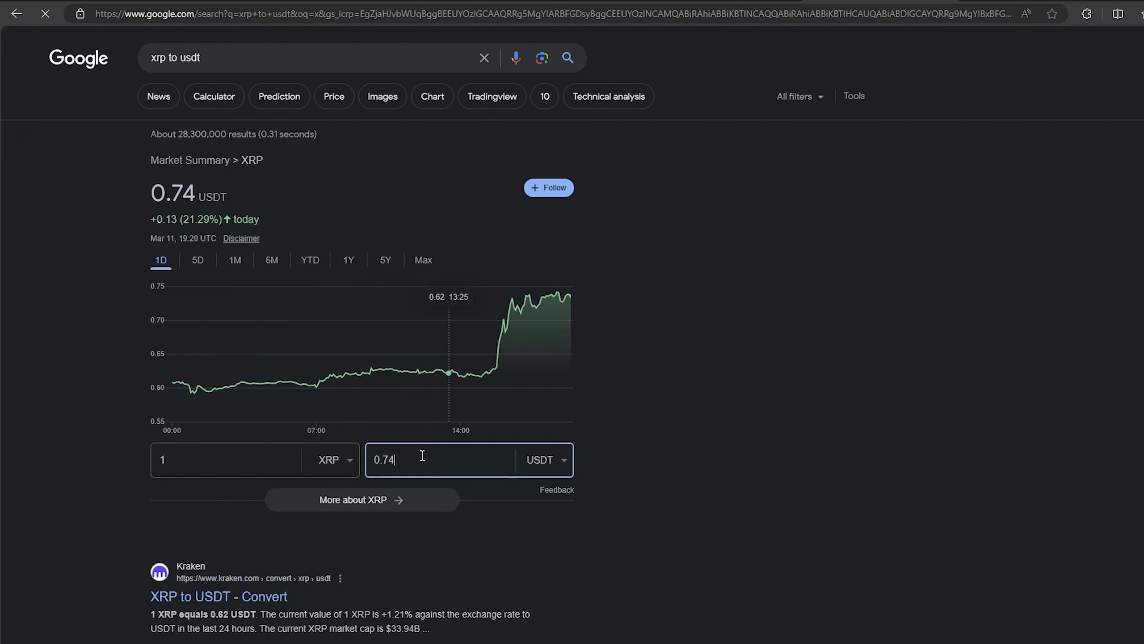
key(ctrl+a)
text(100)
text(0)
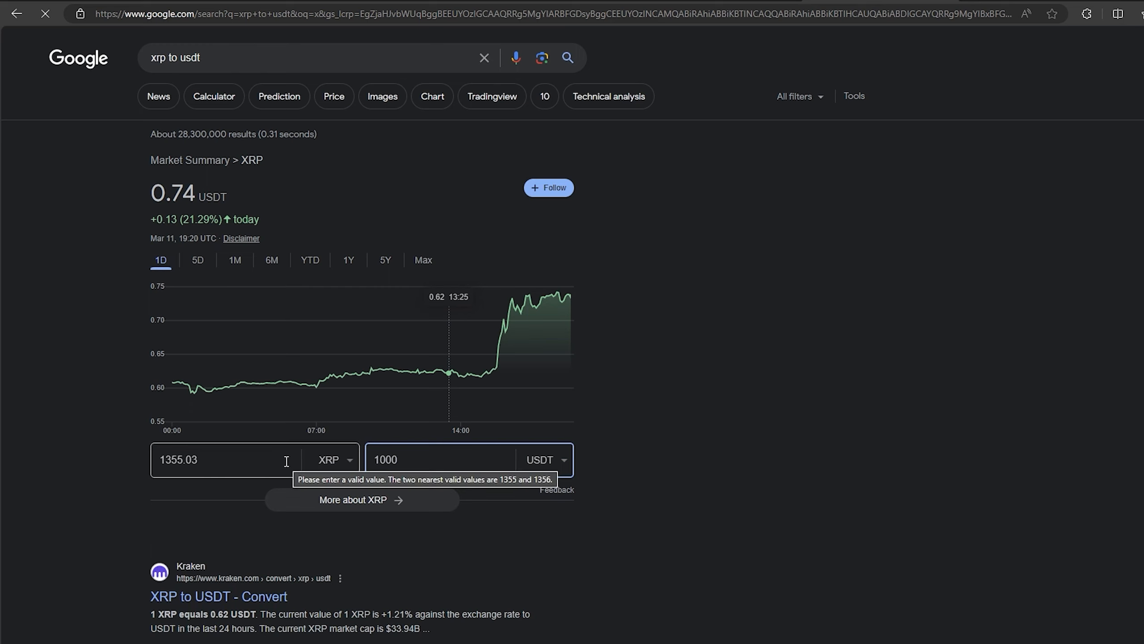
double_click(257, 463)
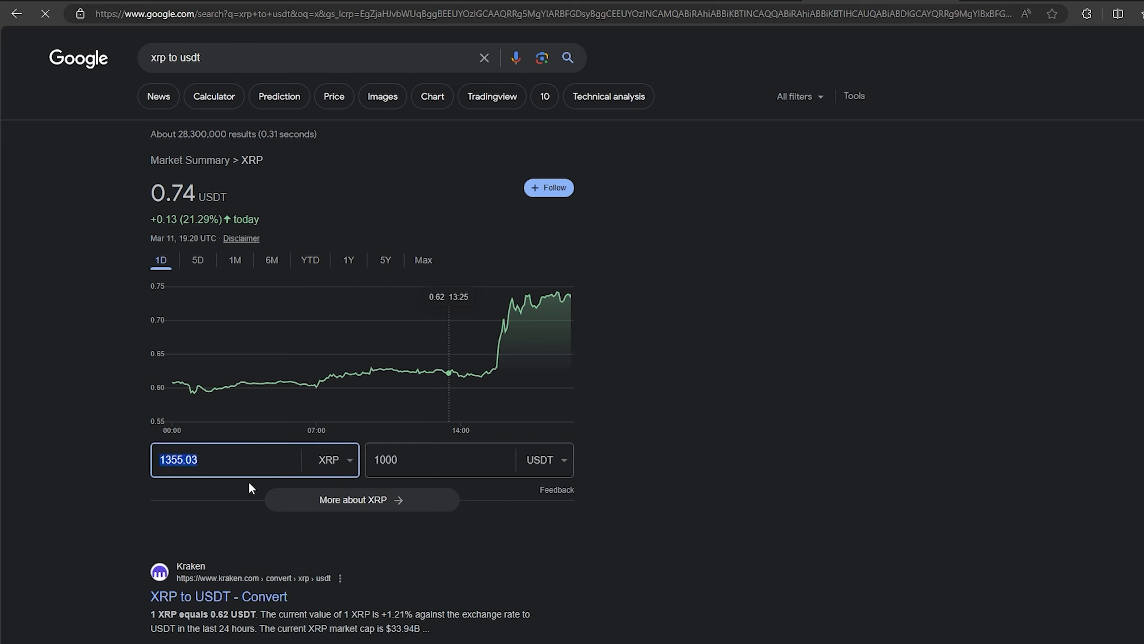
- Fill Binance's XRP withdrawal amount with the pasted 1355.03
click(410, 4)
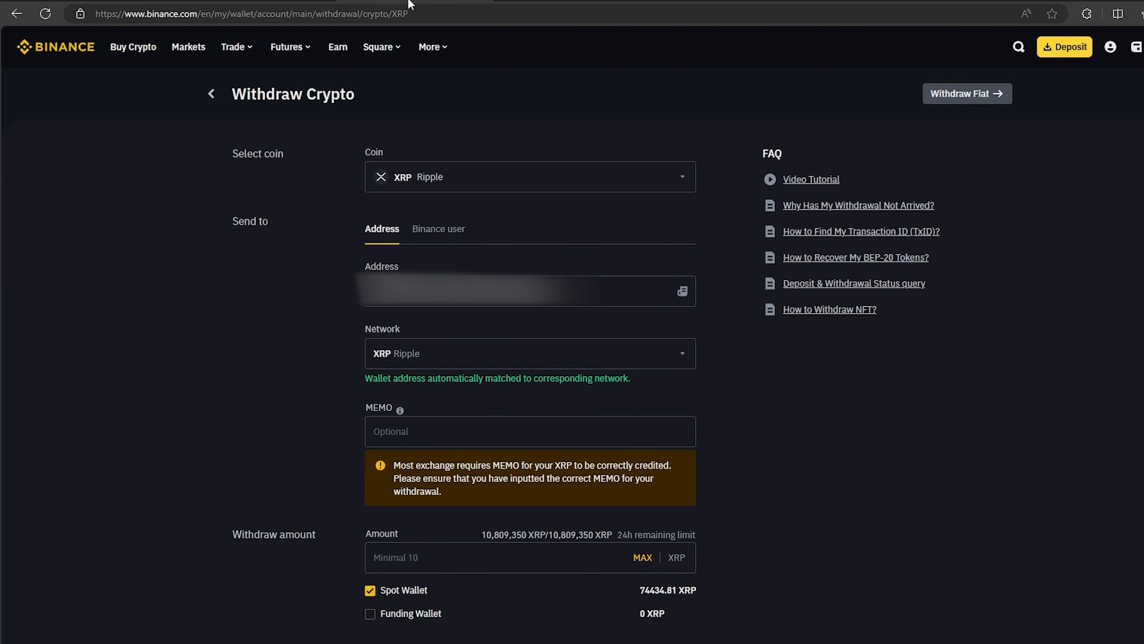
click(422, 561)
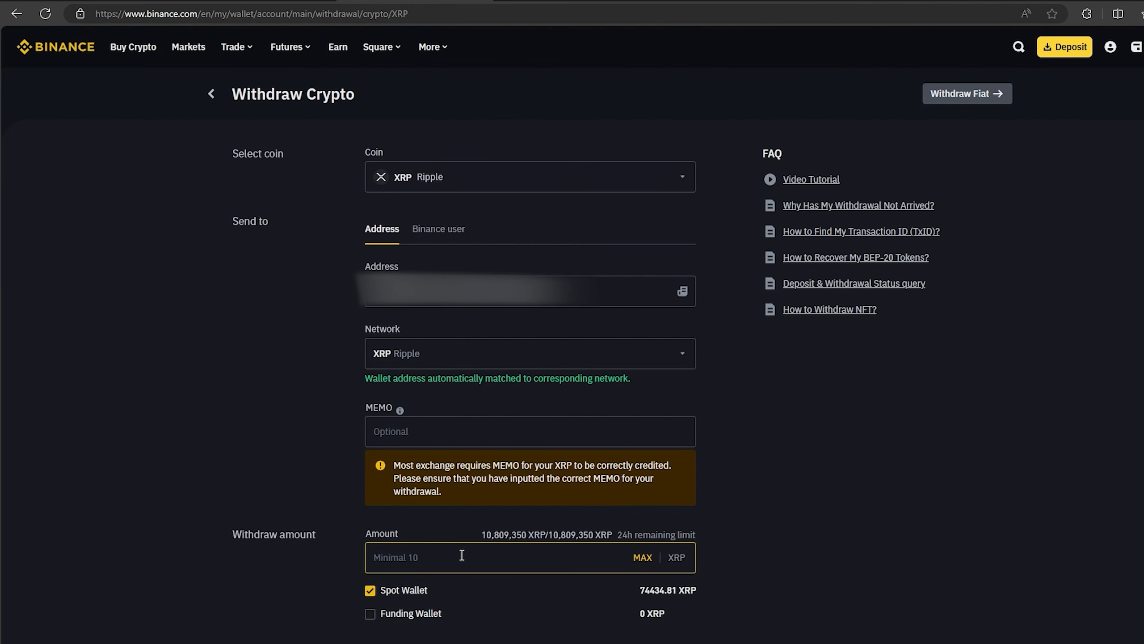
key(ctrl+v)
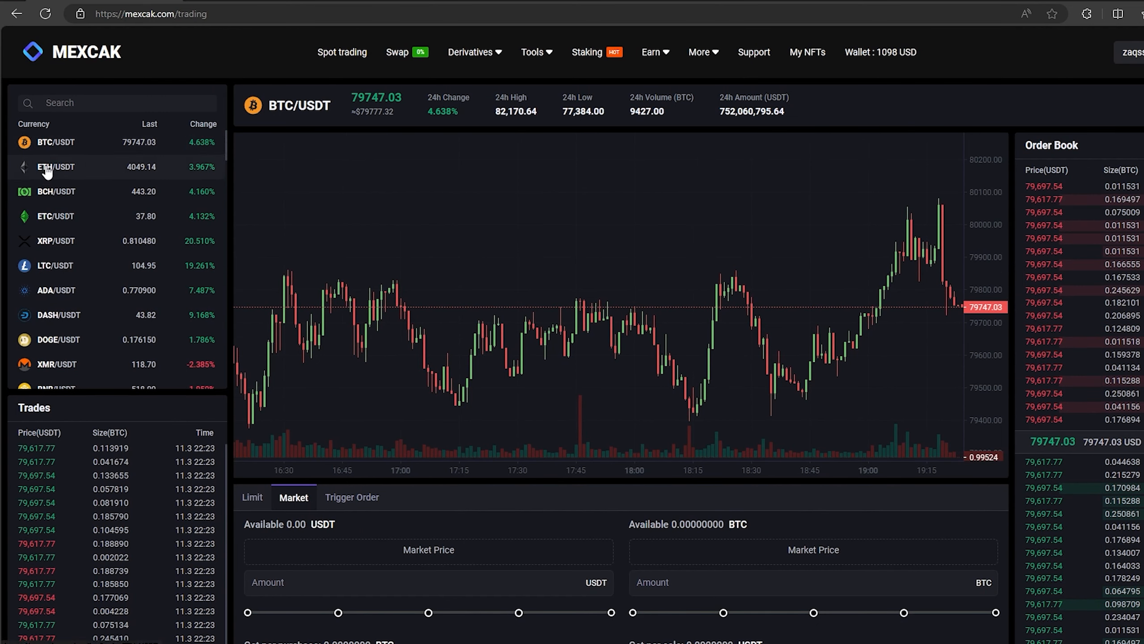
- Market-sell 100% of the 1354.83 XRP on the XRP/USDT pair, then view the wallet balance
click(47, 241)
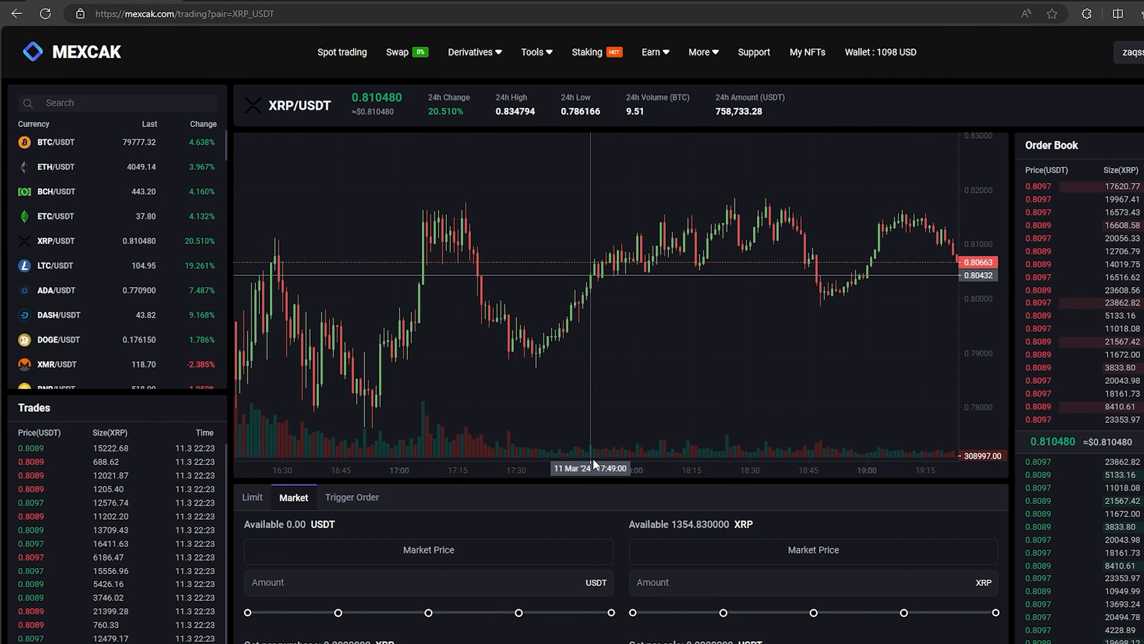
scroll(592, 458, down, 1)
scroll(620, 510, down, 1)
click(996, 518)
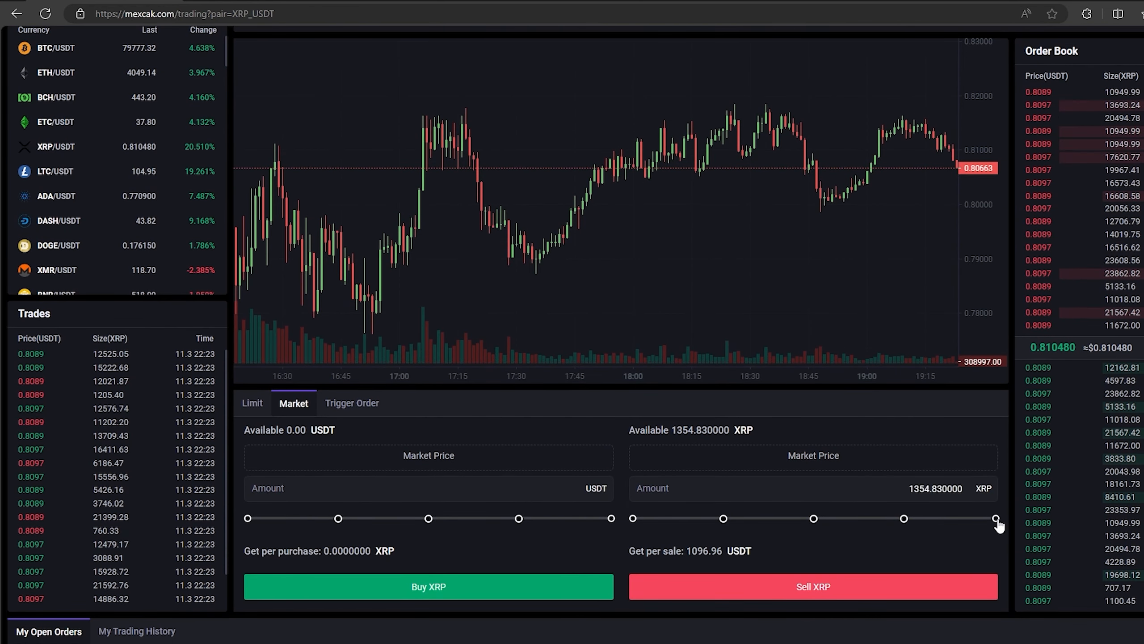
click(778, 586)
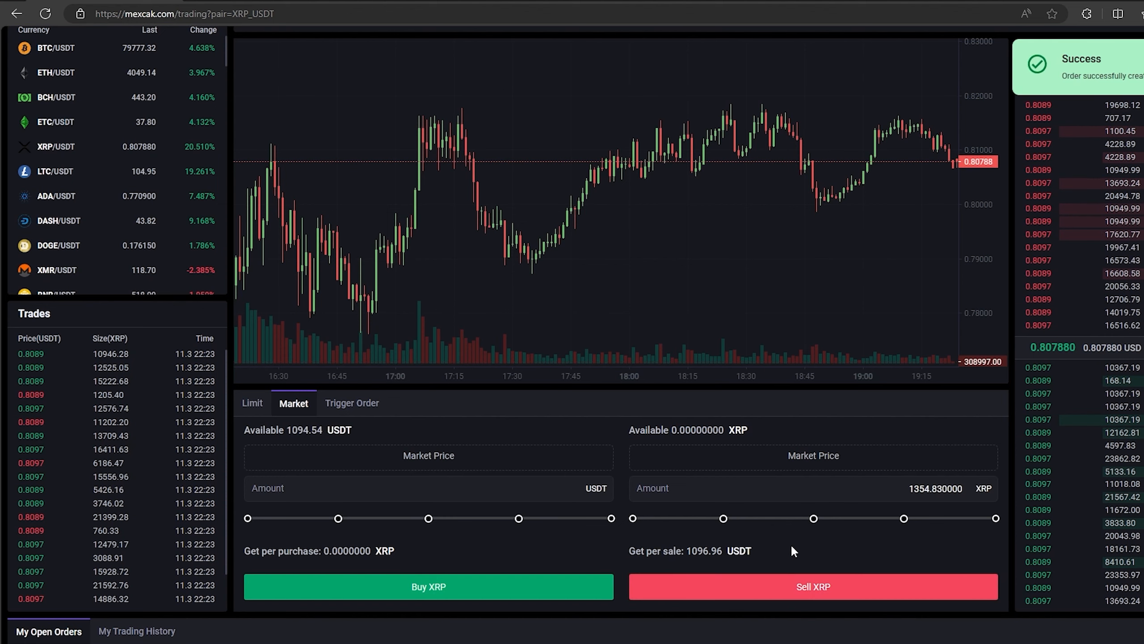
scroll(791, 544, up, 3)
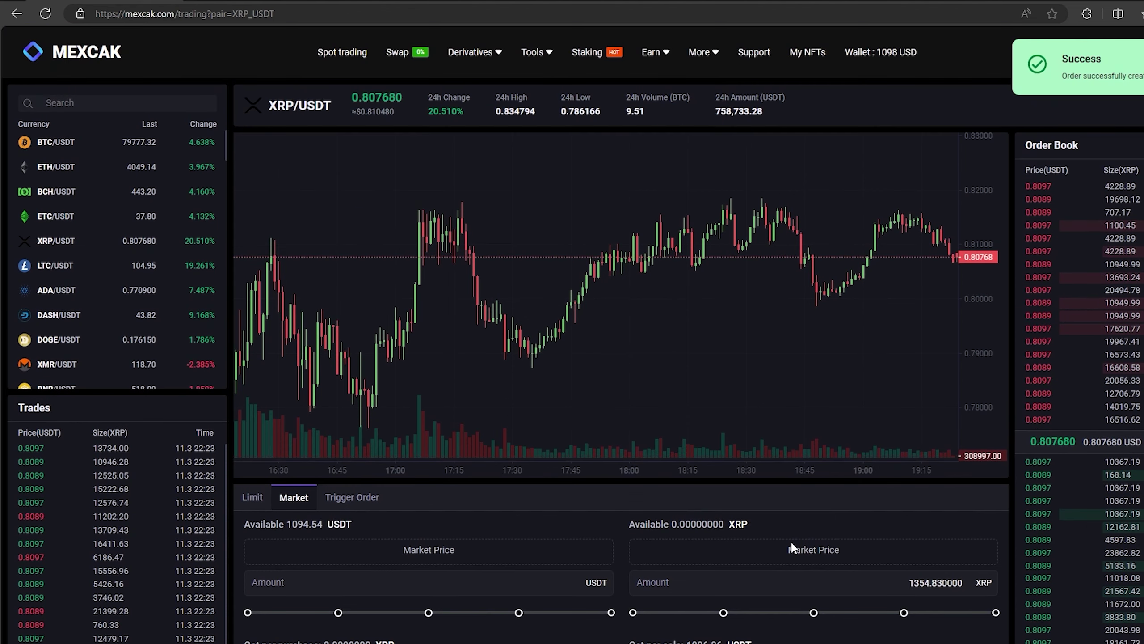
click(881, 51)
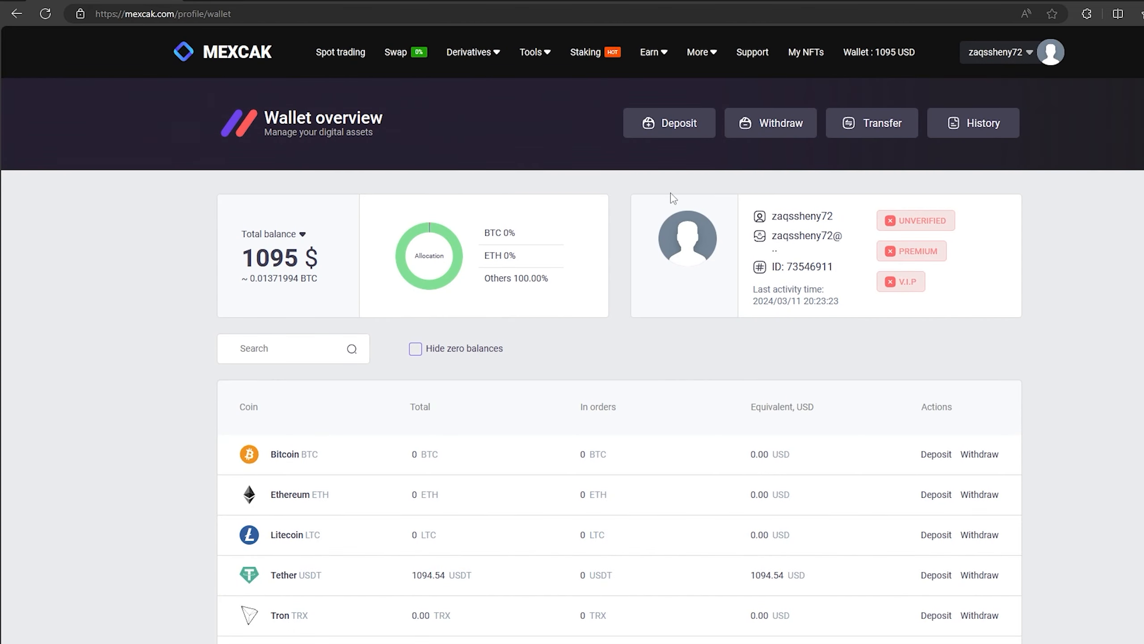
- Start a Tether USDT withdrawal addressed to Binance's copied ERC-20 deposit address
click(794, 126)
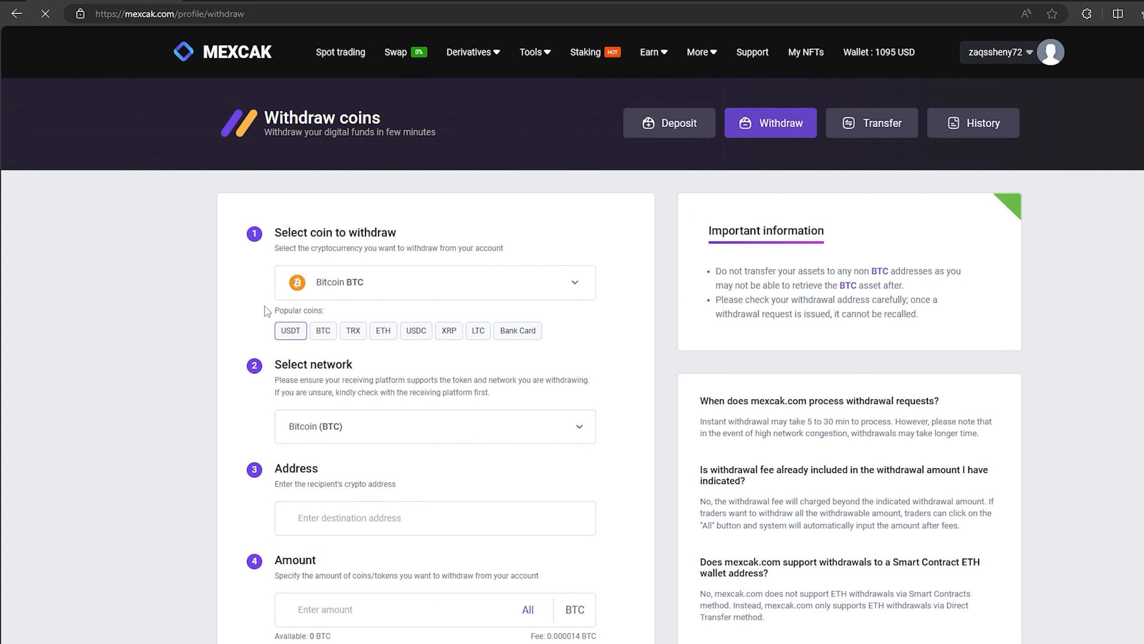
click(290, 330)
scroll(201, 288, down, 1)
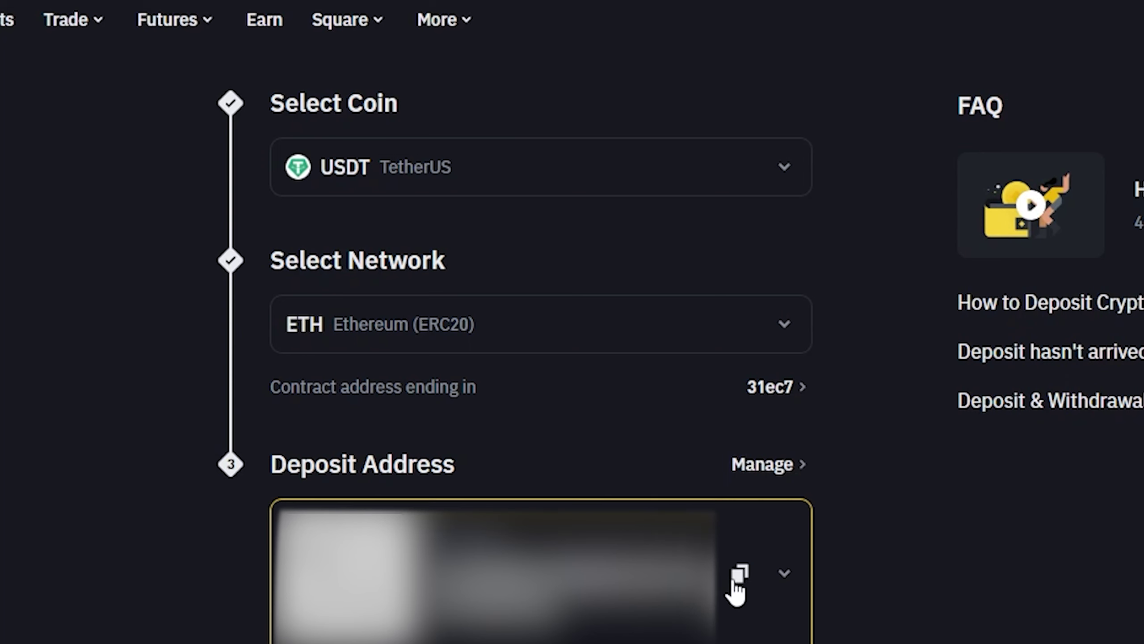
click(734, 577)
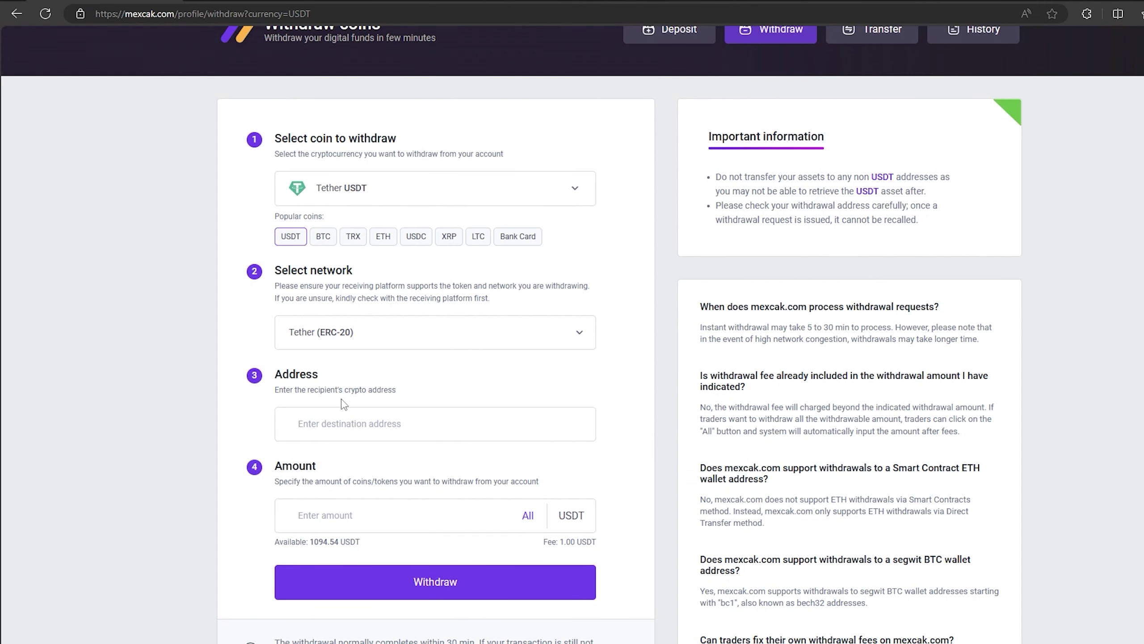
click(357, 424)
key(ctrl+v)
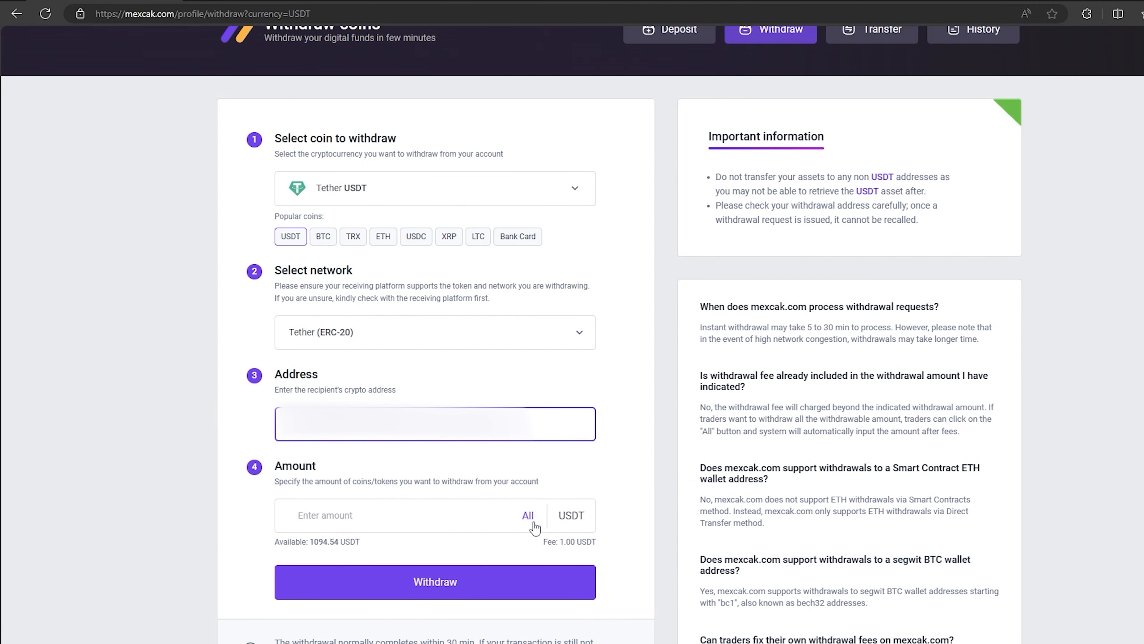
- Submit the withdrawal for the entire available USDT balance
click(528, 515)
click(474, 598)
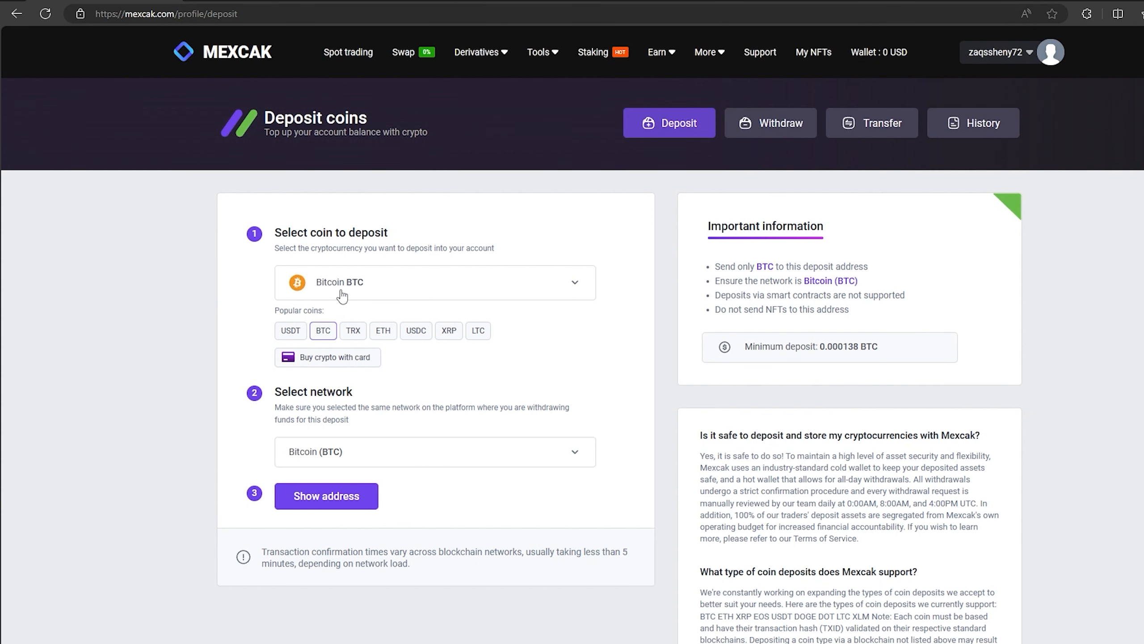
- Copy Mexcak's Ripple XRP deposit address again and return to Binance's withdrawal form
click(343, 282)
scroll(380, 389, down, 3)
scroll(385, 413, down, 2)
scroll(385, 413, down, 3)
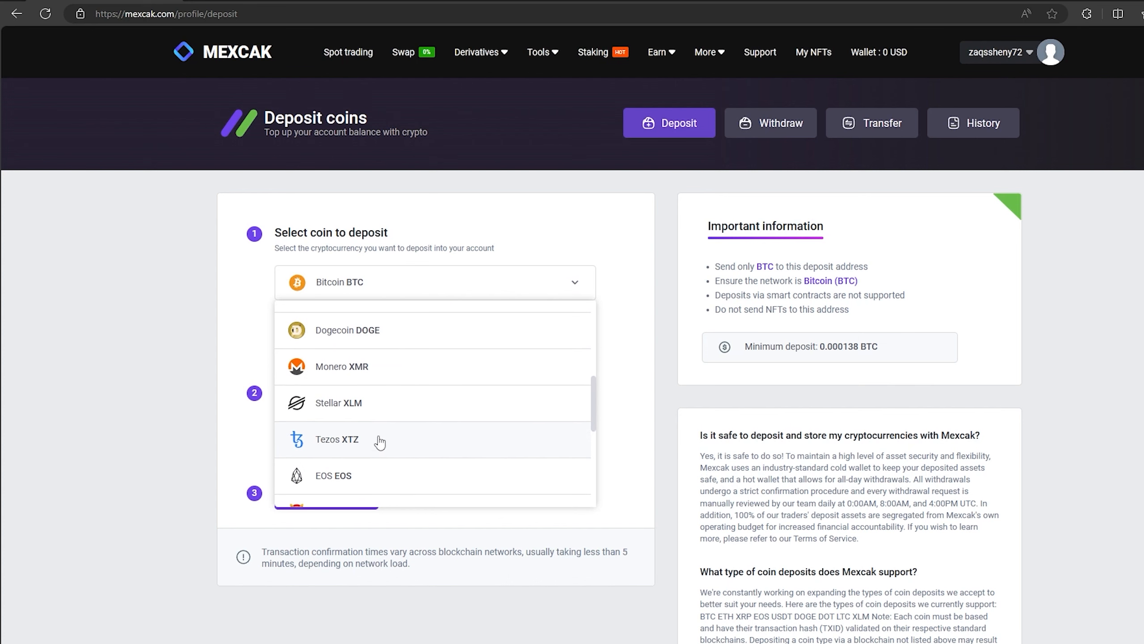
scroll(385, 429, down, 2)
click(383, 465)
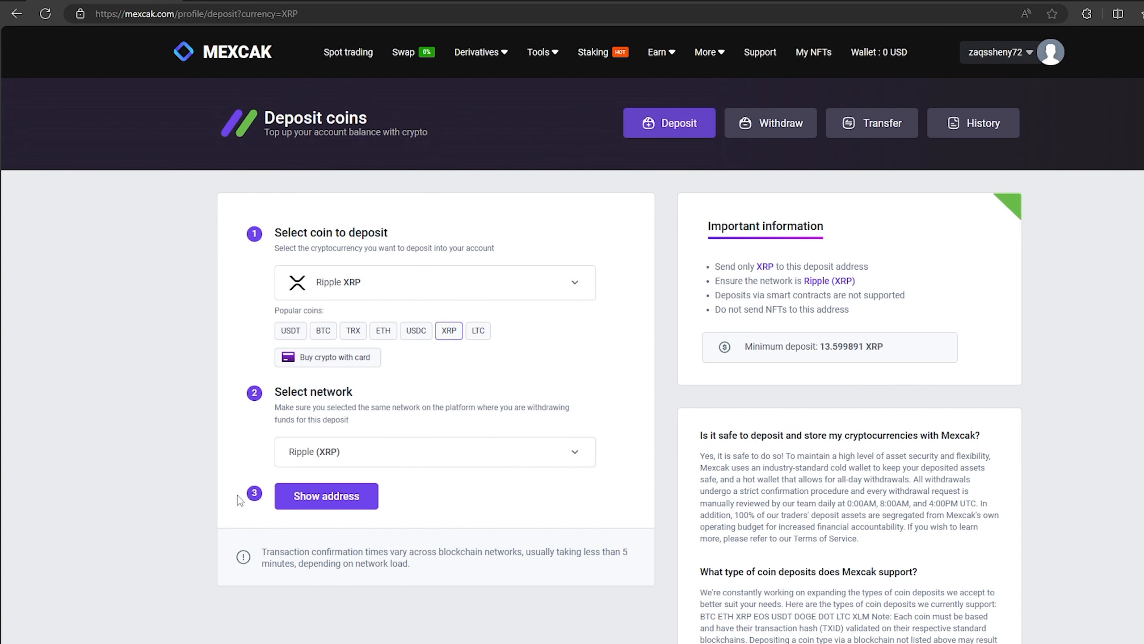
click(309, 495)
click(549, 554)
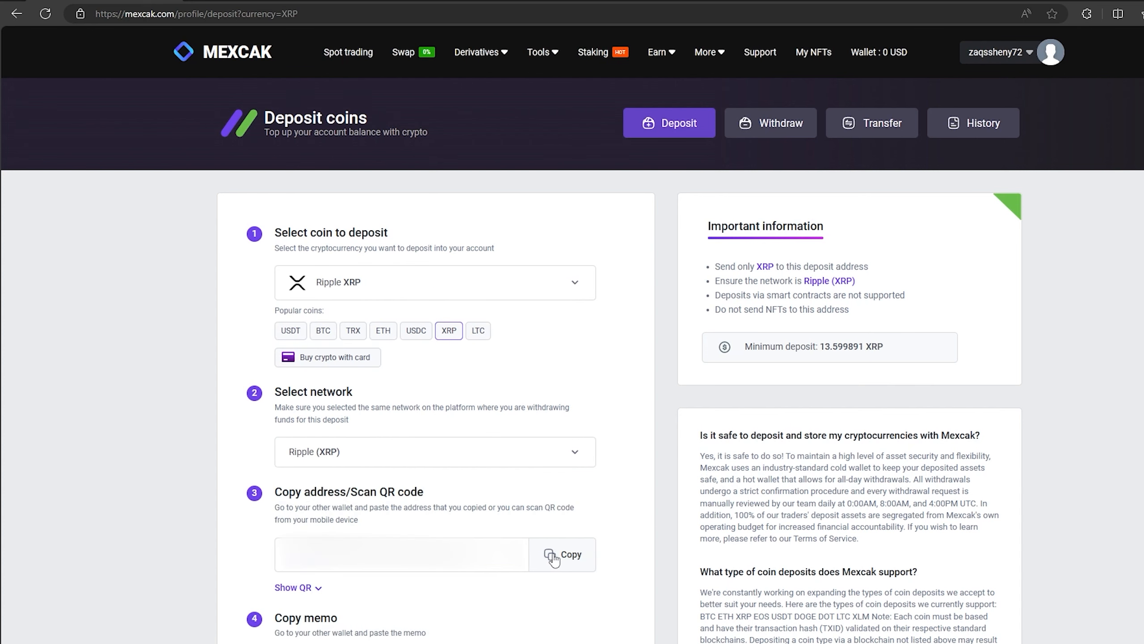
key(ctrl+Tab)
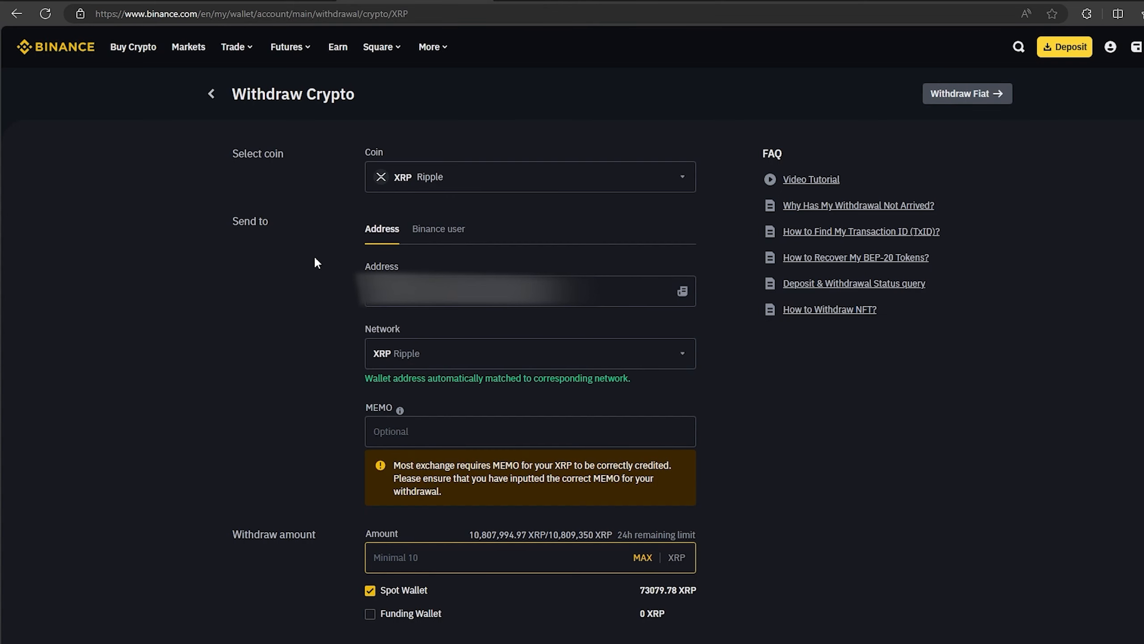
- Convert 50000 USDT to about 67751.73 XRP in Google and paste it as Binance's withdrawal amount
key(ctrl+Tab)
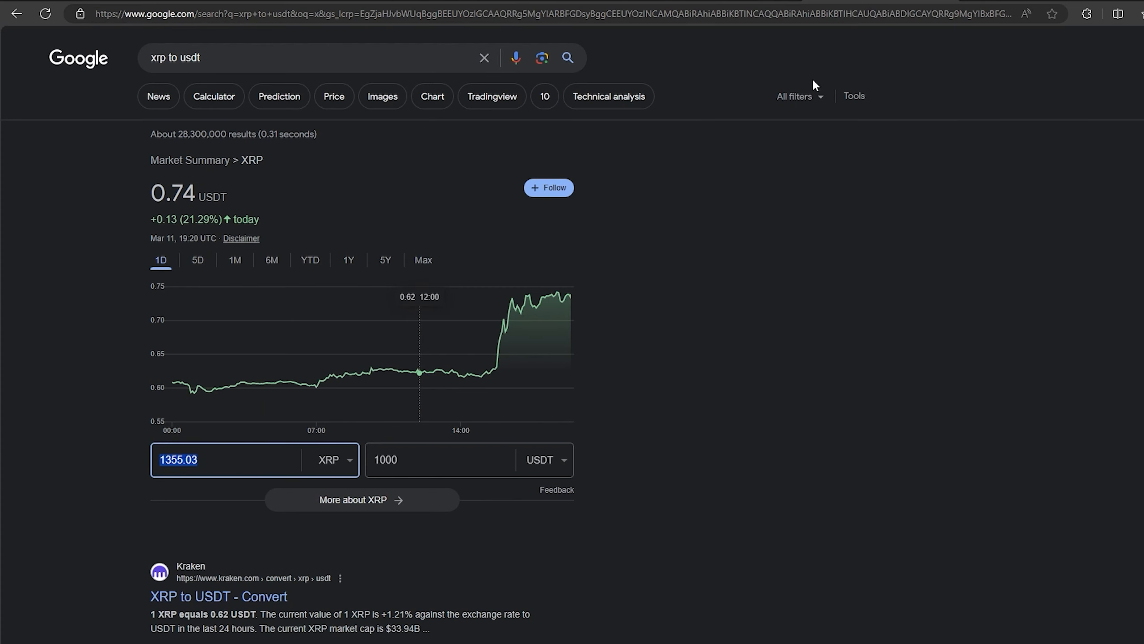
click(421, 458)
text(50)
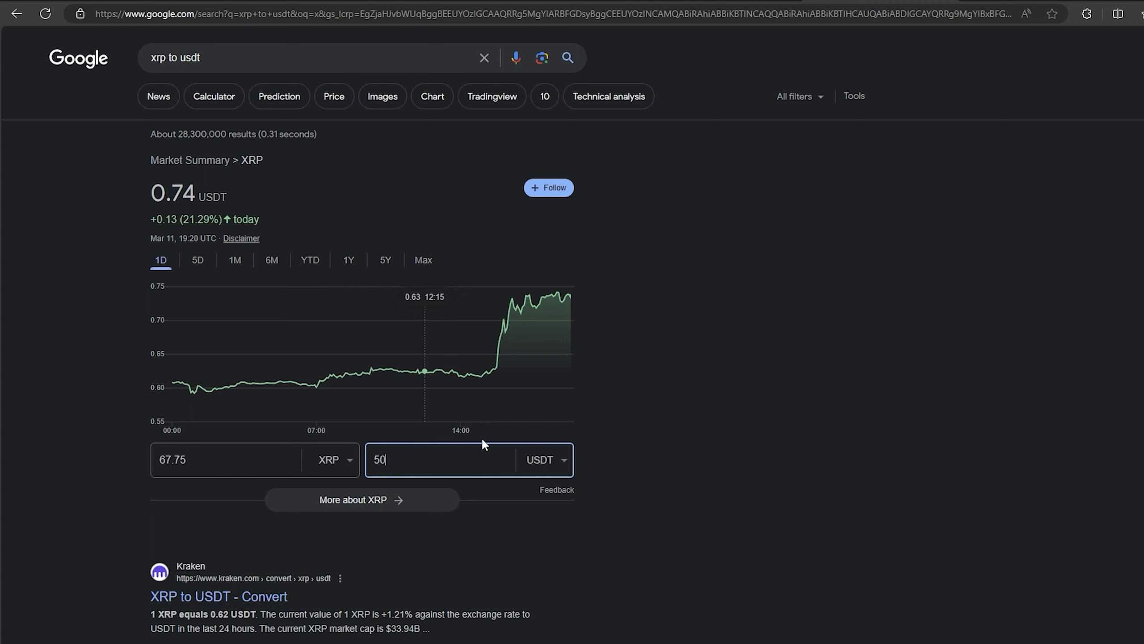
text(000)
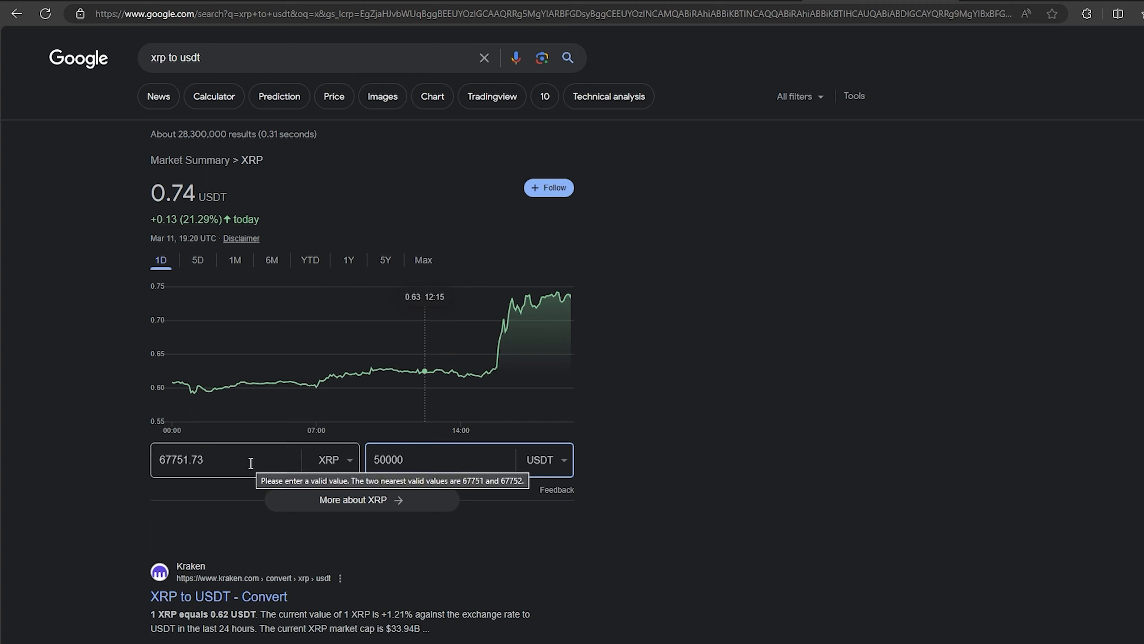
double_click(179, 459)
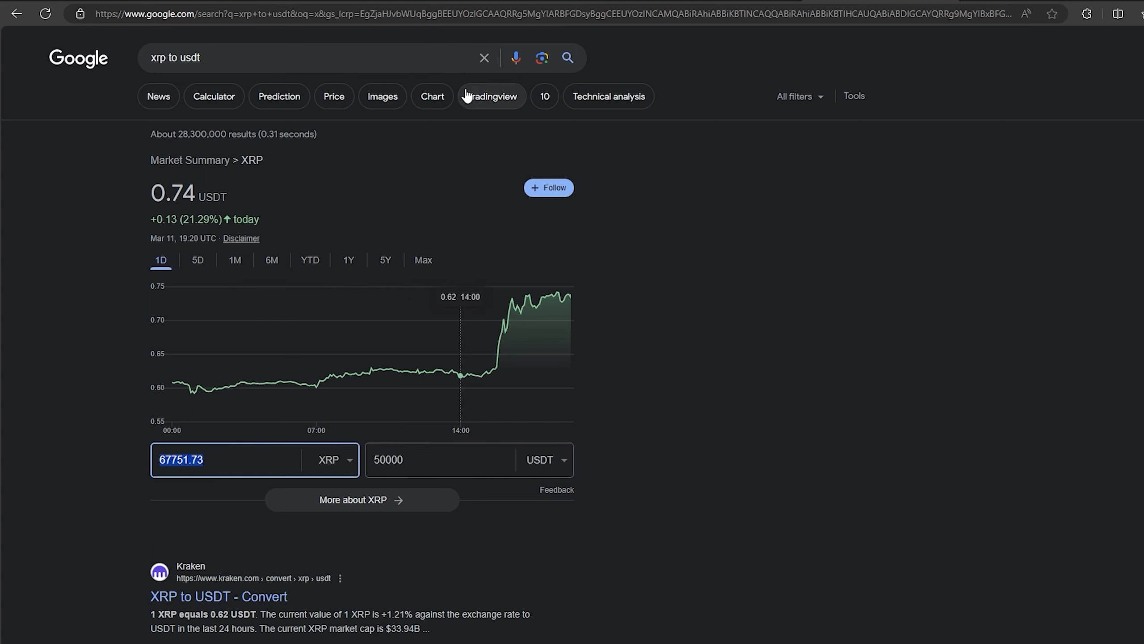
key(ctrl+Tab)
key(ctrl+v)
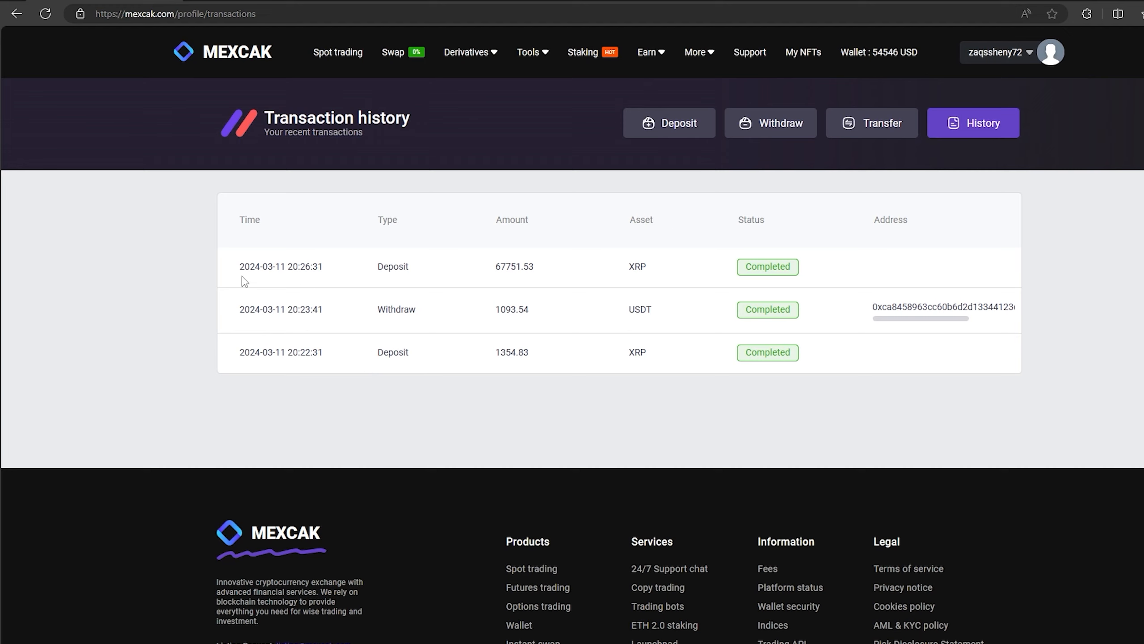
- Go to Mexcak's Spot trading page from the top navigation
click(338, 52)
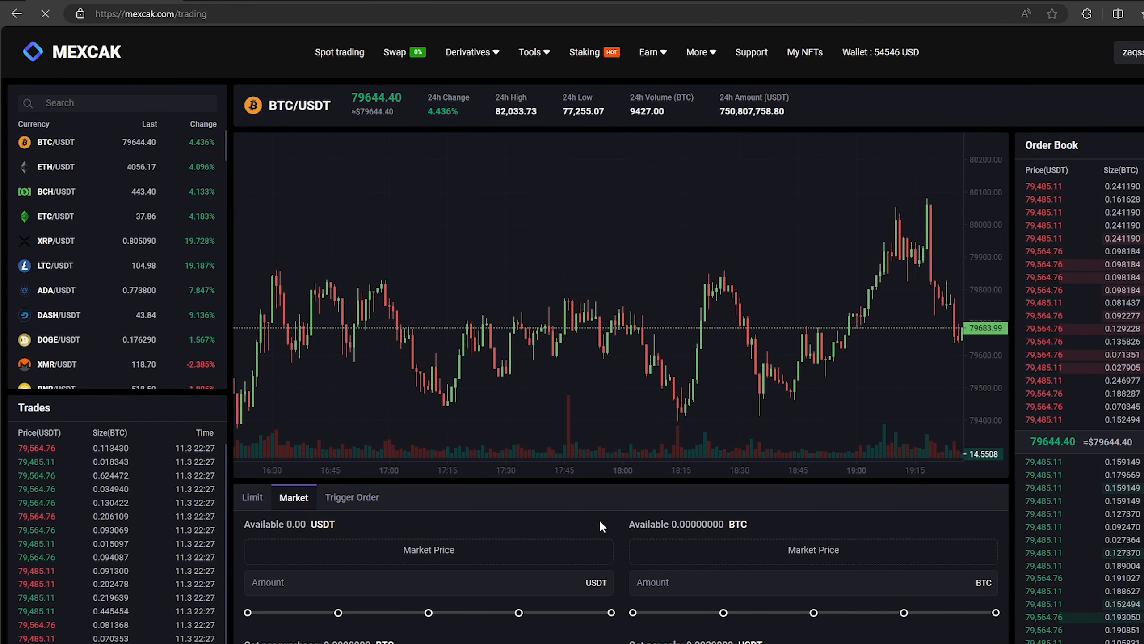
scroll(602, 515, down, 2)
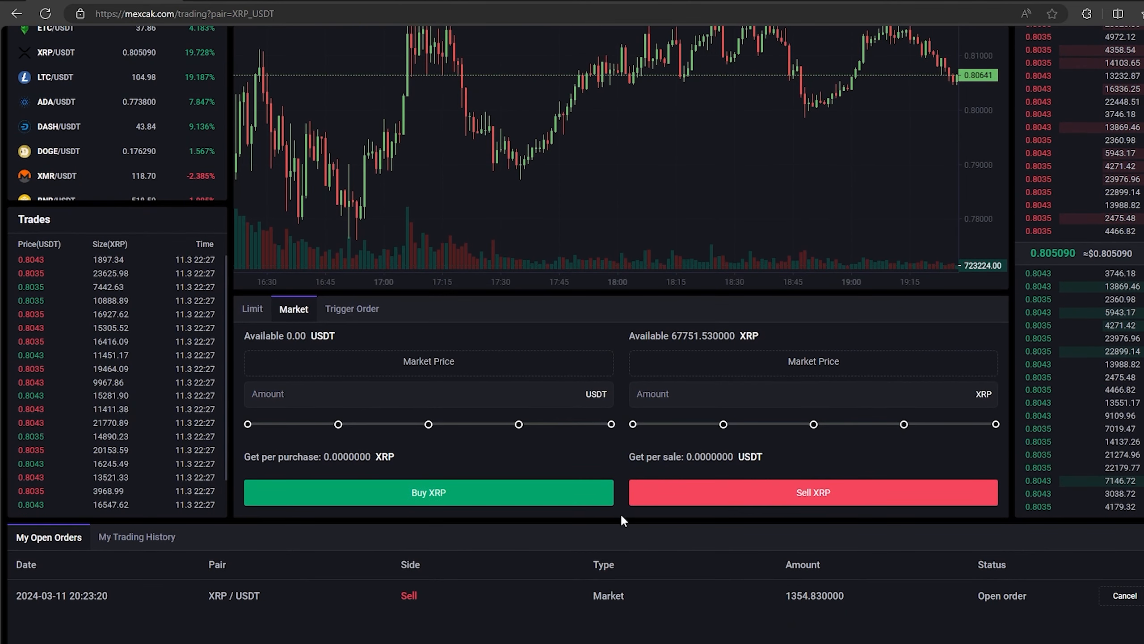
scroll(621, 513, up, 1)
- Market-sell all 67751.53 XRP for USDT and check the roughly 54492 USD wallet total
click(996, 519)
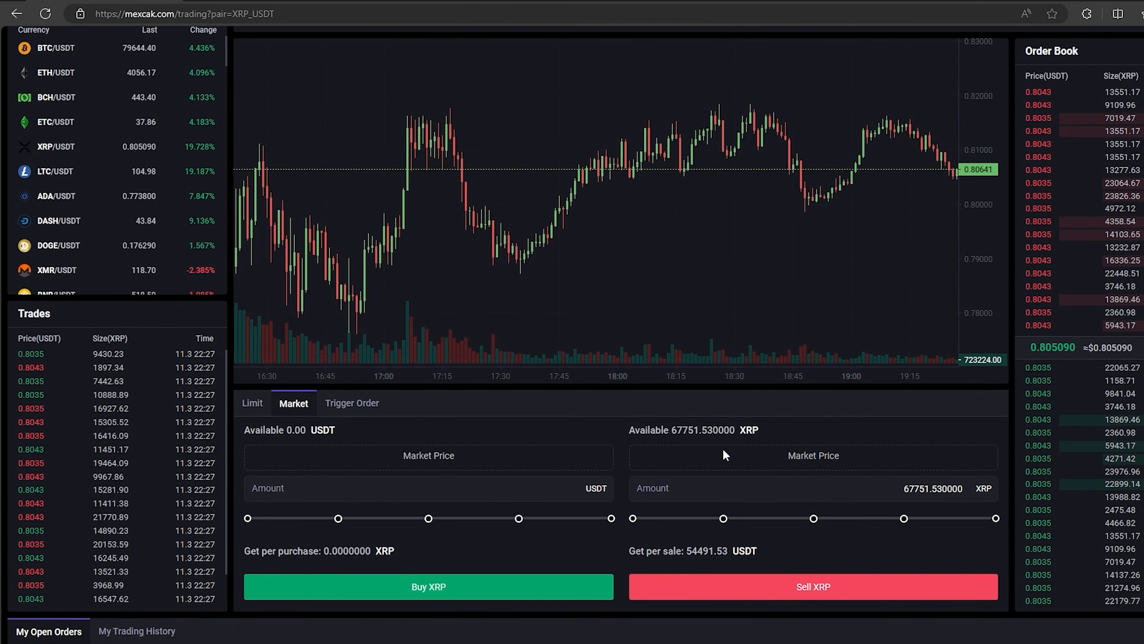
click(764, 588)
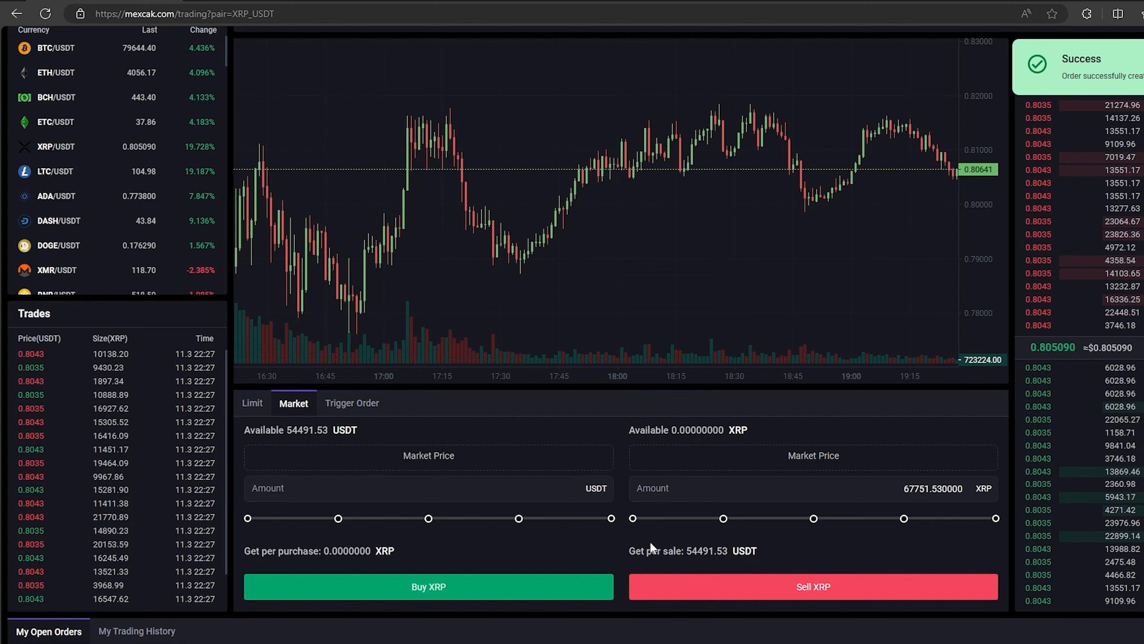
scroll(782, 354, up, 1)
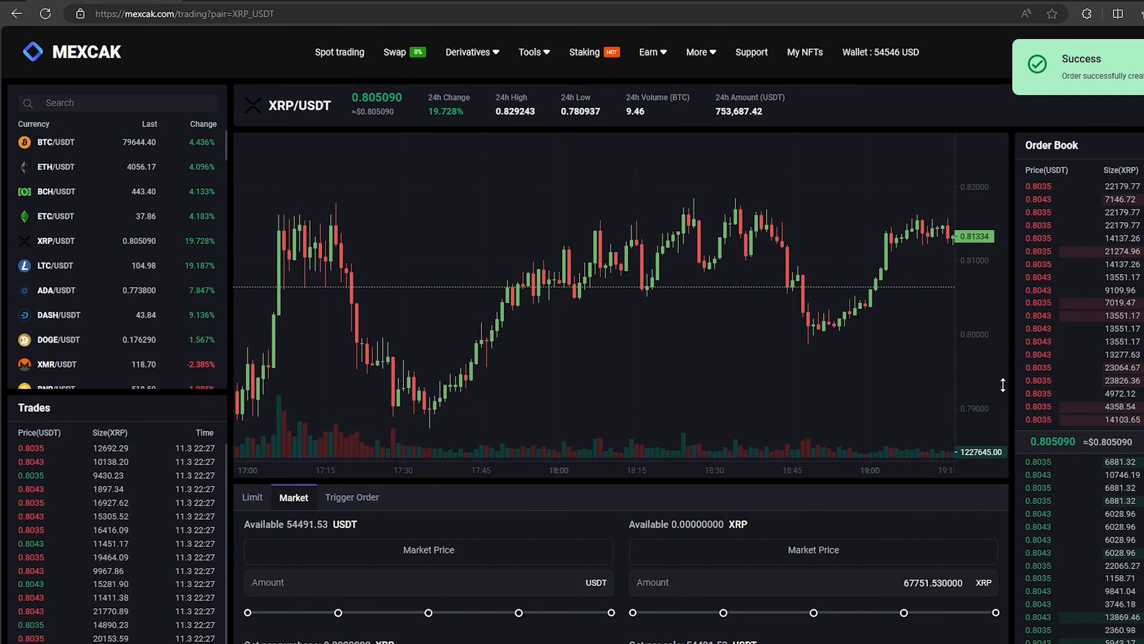
click(890, 56)
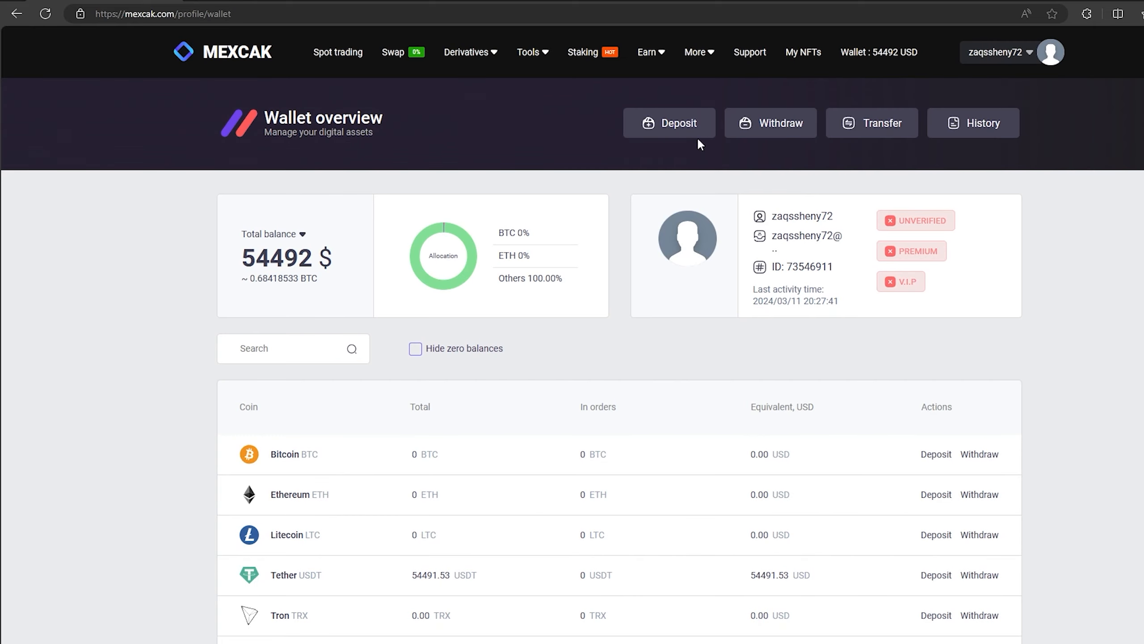
- Start a USDT withdrawal addressed to Binance's copied ERC-20 deposit address
click(781, 132)
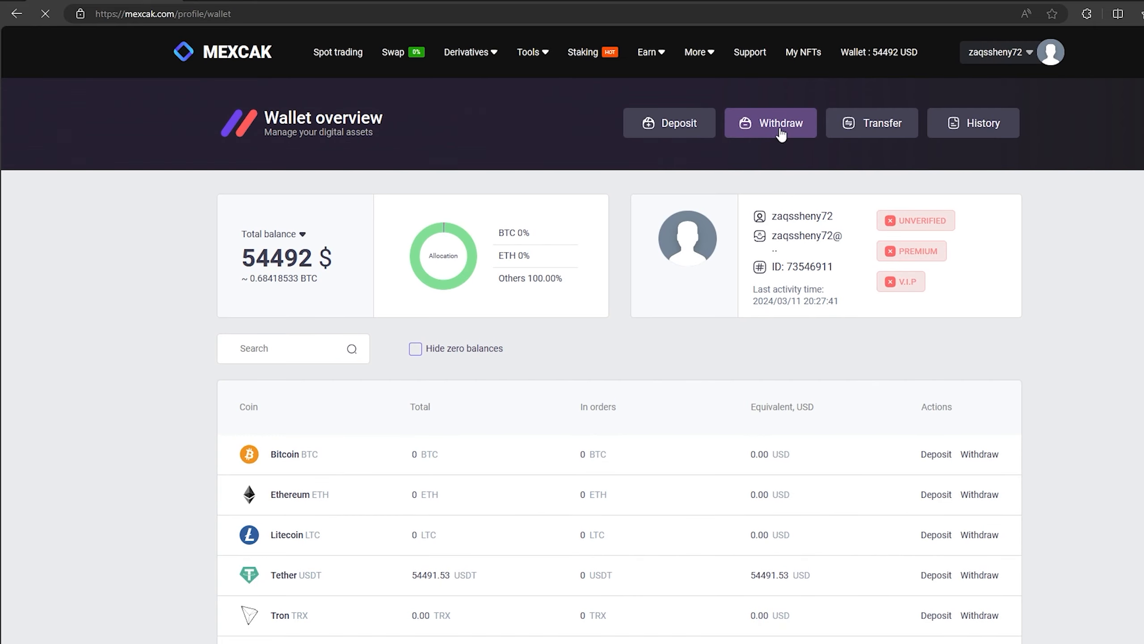
click(289, 331)
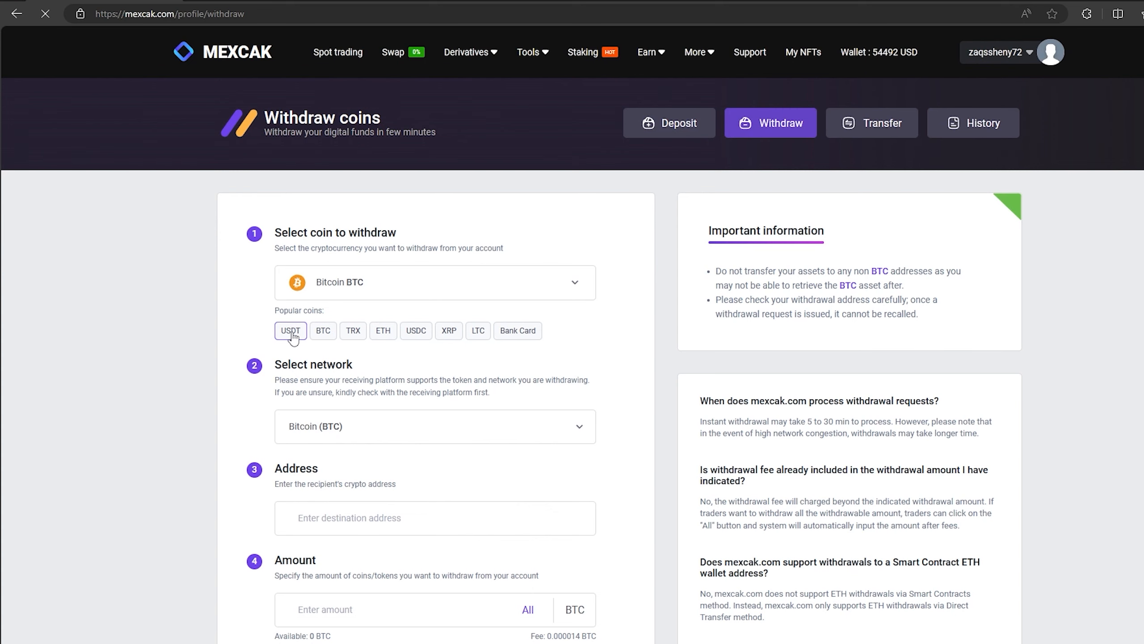
scroll(434, 305, down, 1)
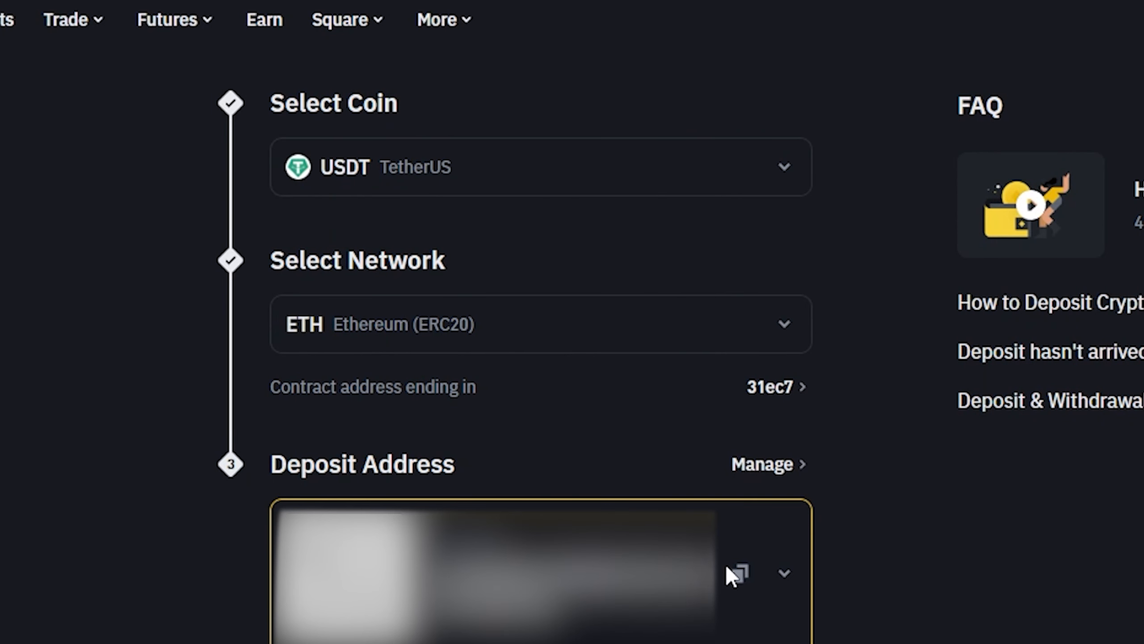
click(739, 573)
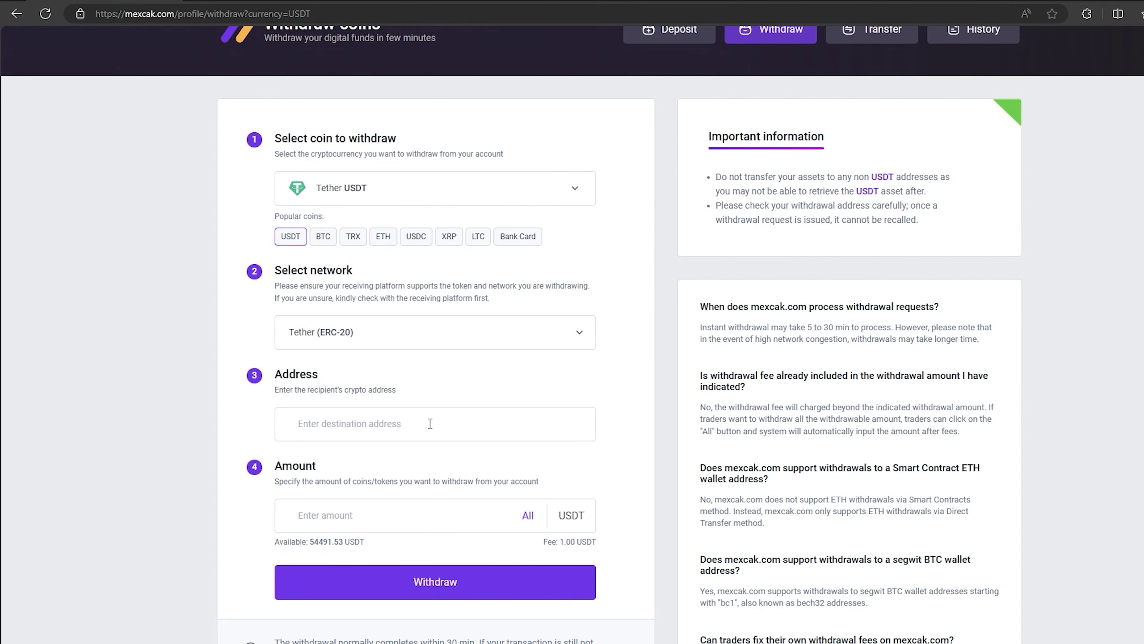
click(430, 424)
key(ctrl+v)
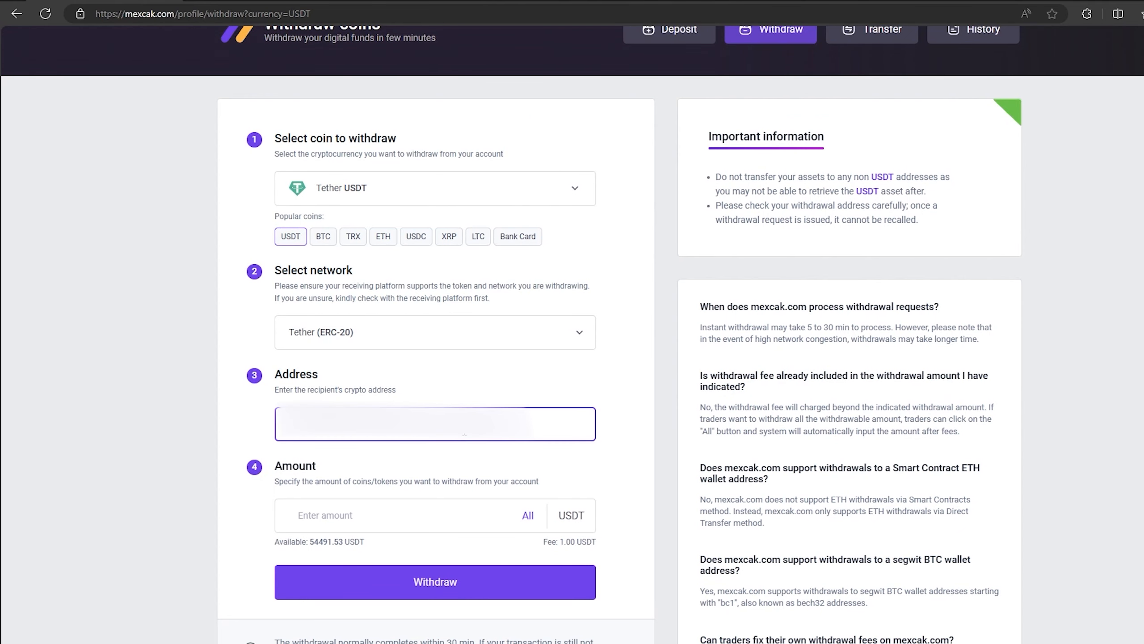
- Submit the withdrawal for the full 54491.53 USDT balance
click(528, 514)
click(451, 594)
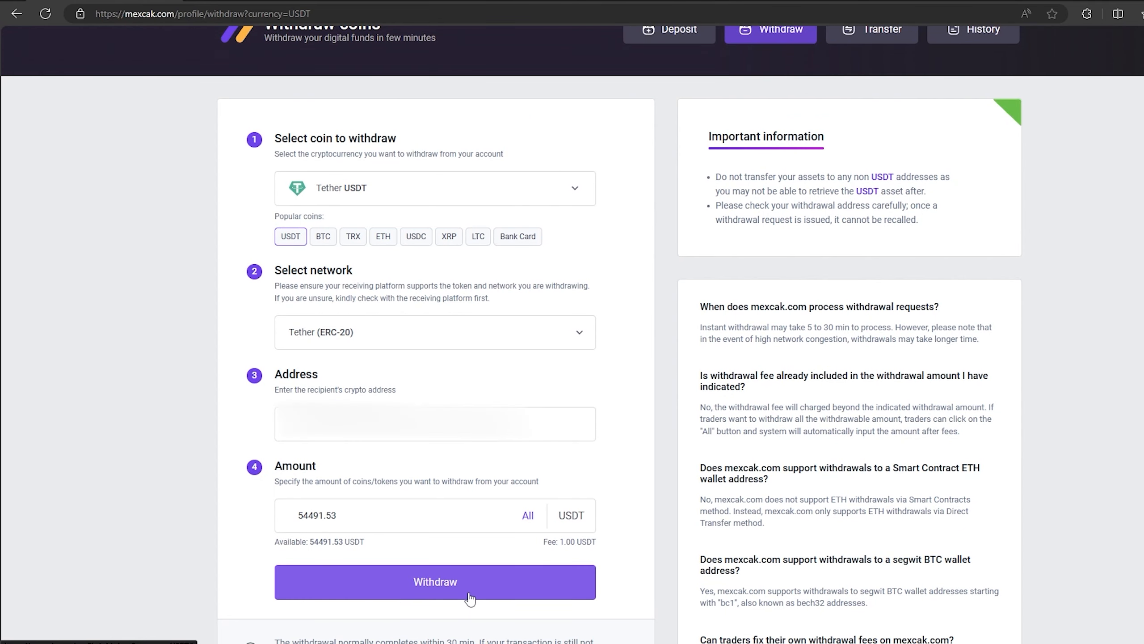